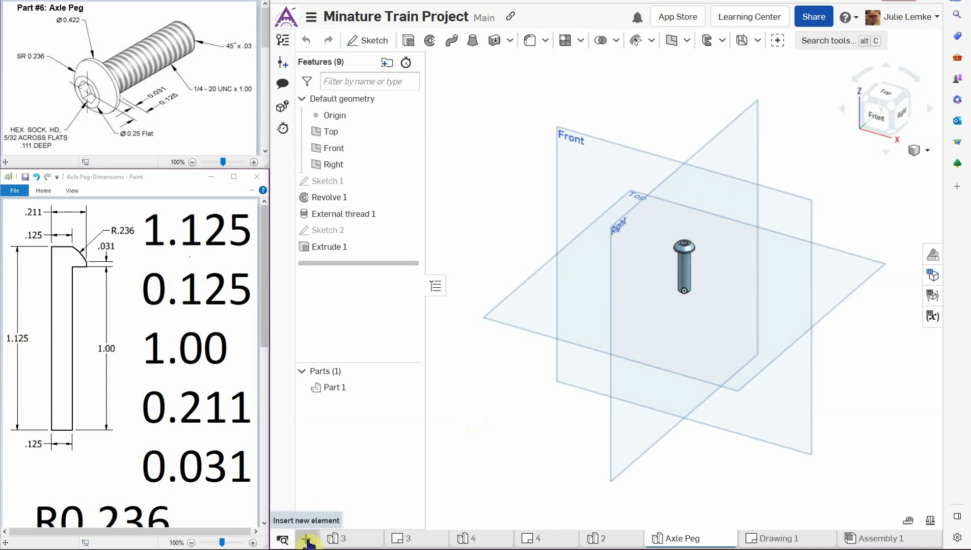
Create a new drawing from the ANSI_A_INCH.dwt template with no views.
click(307, 539)
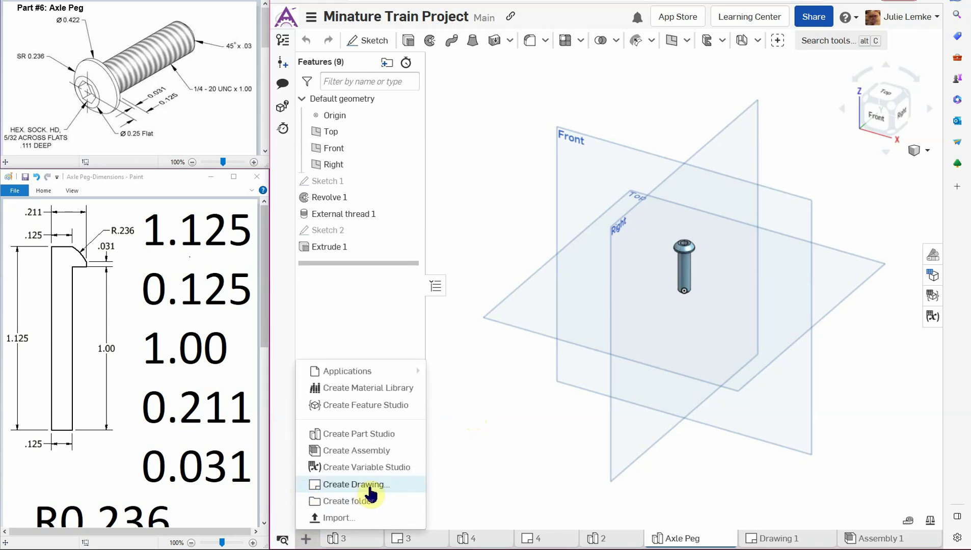
click(372, 487)
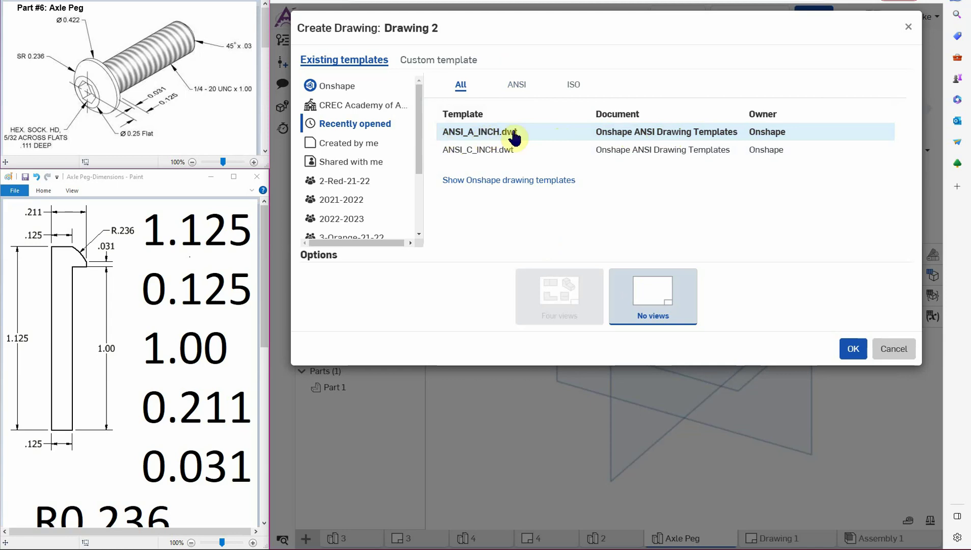
click(650, 133)
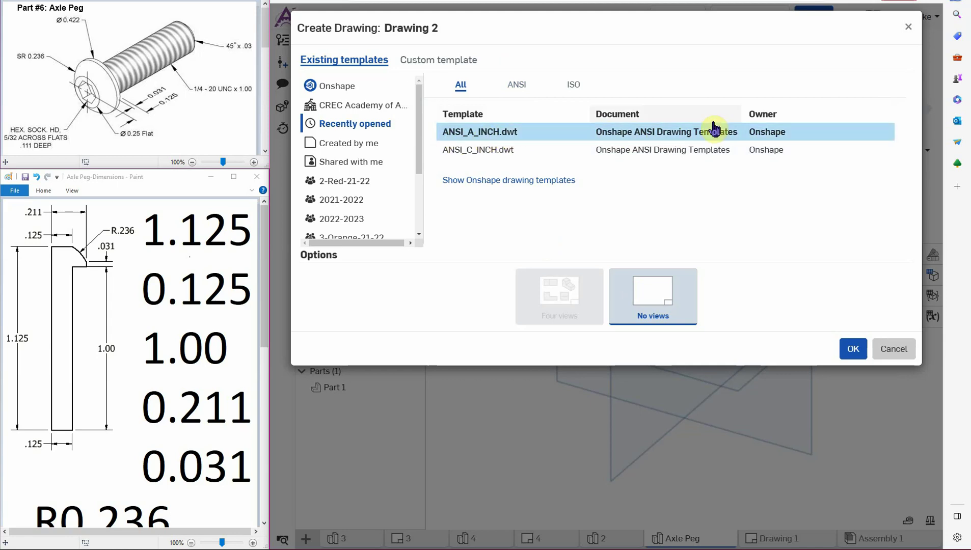
click(851, 350)
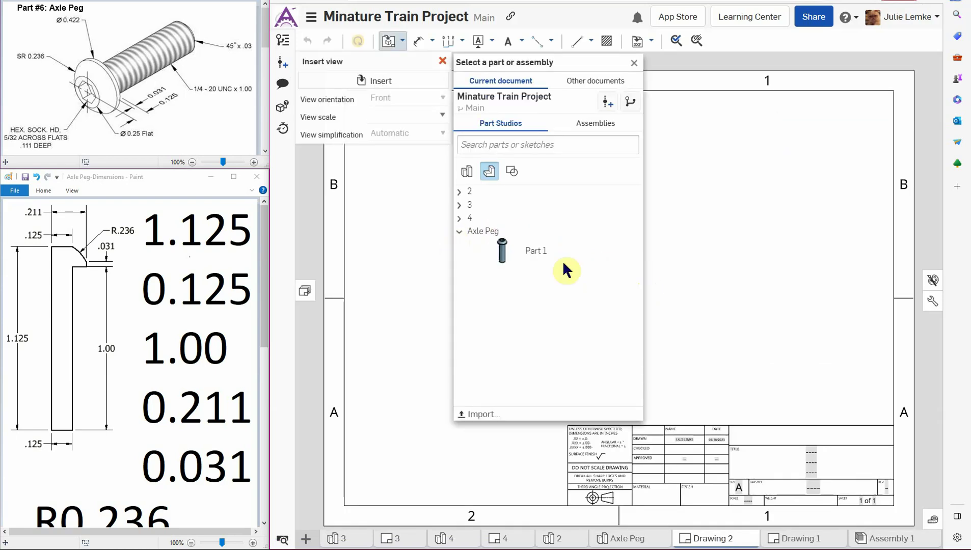
Insert the front view of Axle Peg Part 1 at 2:1 on the sheet and project views above and below it.
click(532, 257)
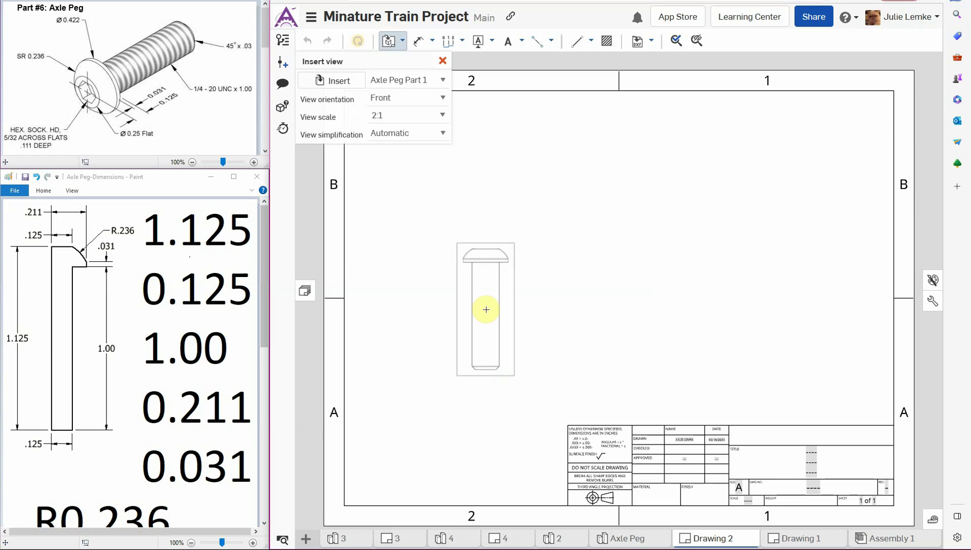
click(485, 309)
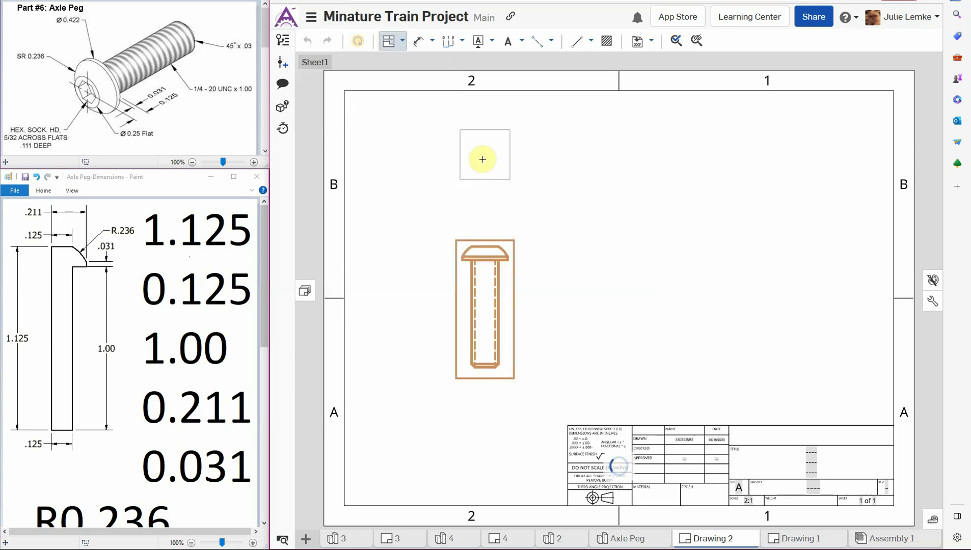
click(482, 161)
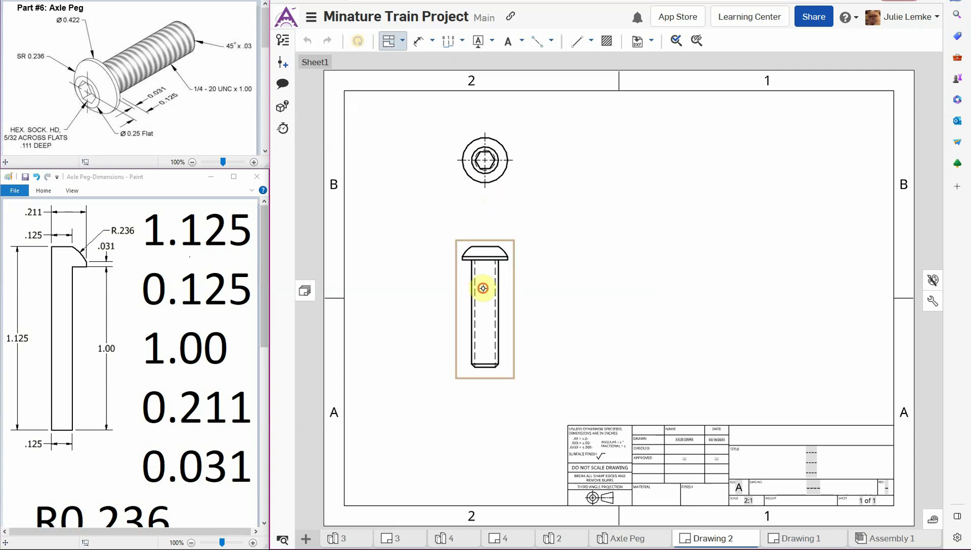
click(483, 288)
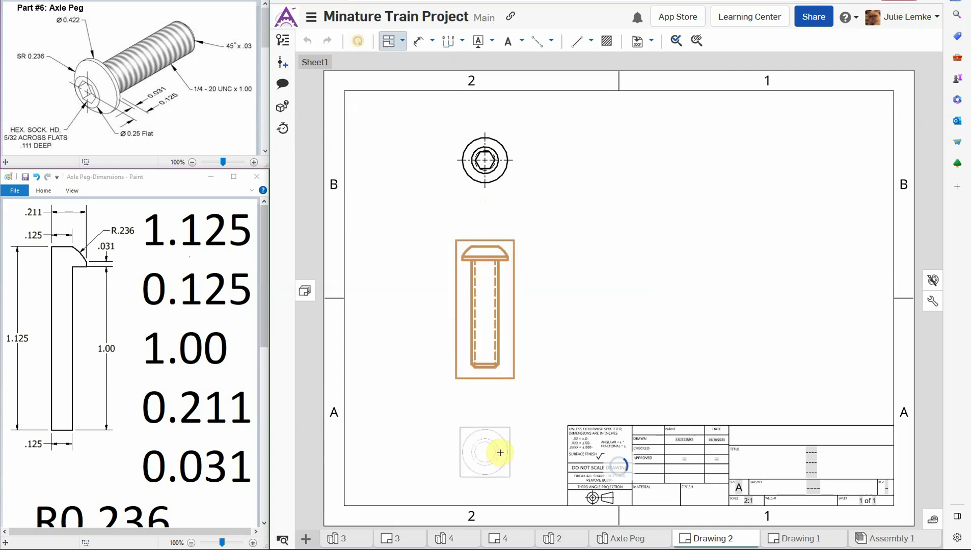
click(500, 452)
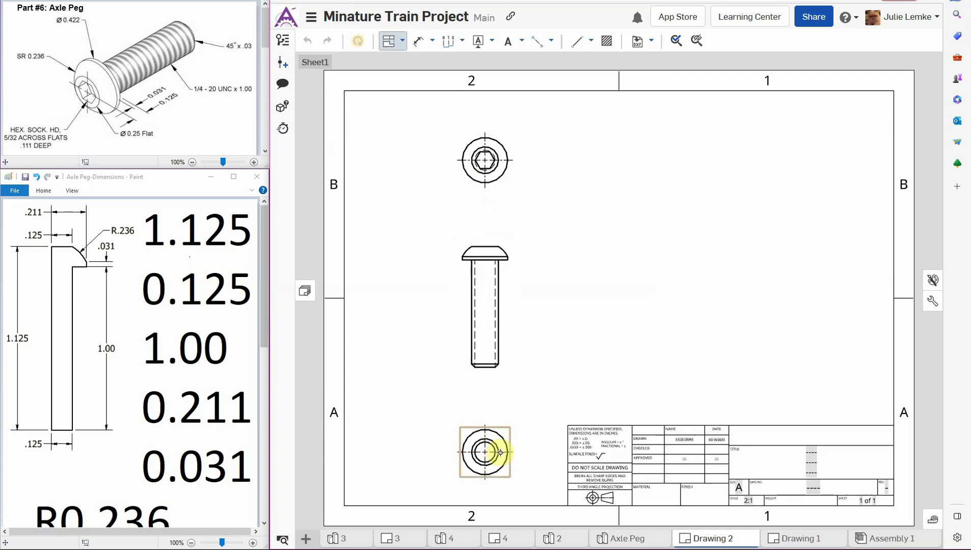
Project a right side view and an upper-right isometric view from the peg's front view.
click(485, 298)
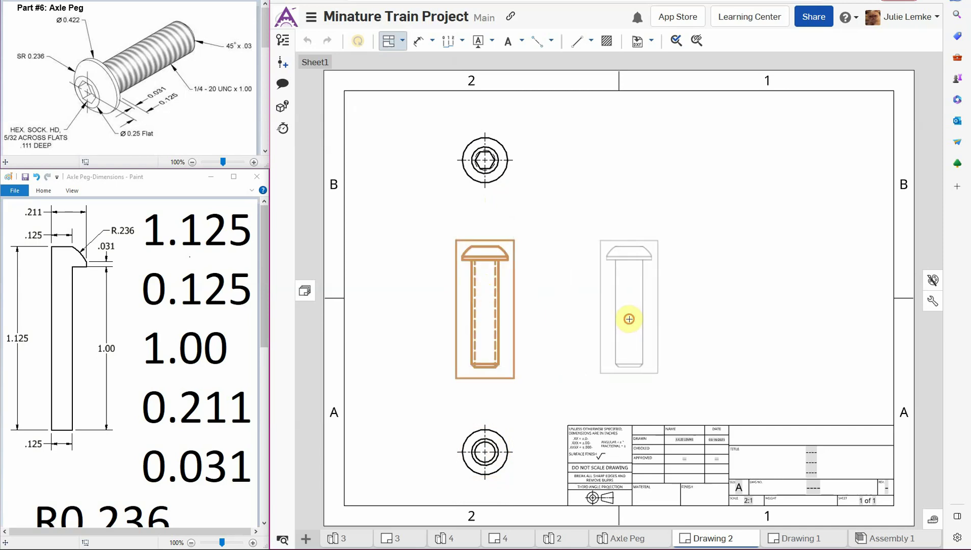
click(629, 319)
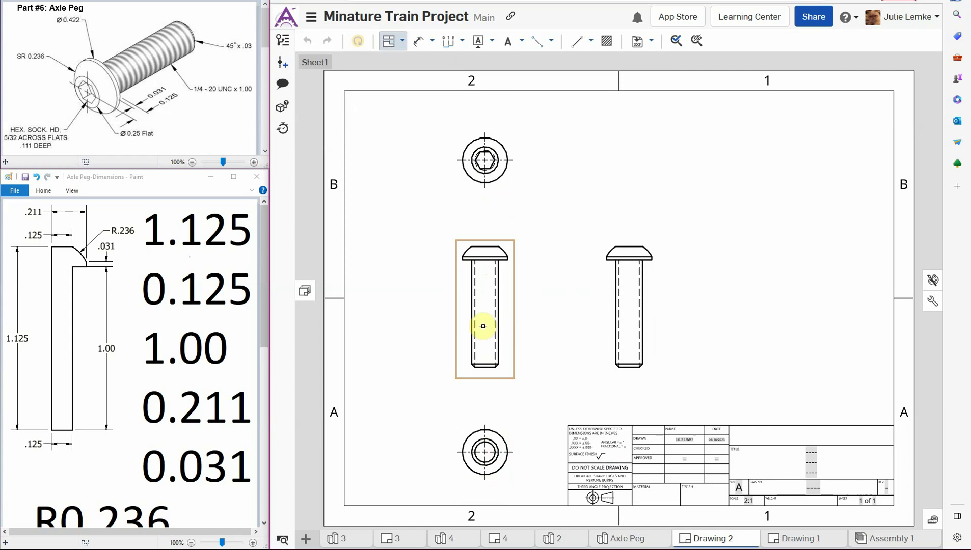
click(483, 326)
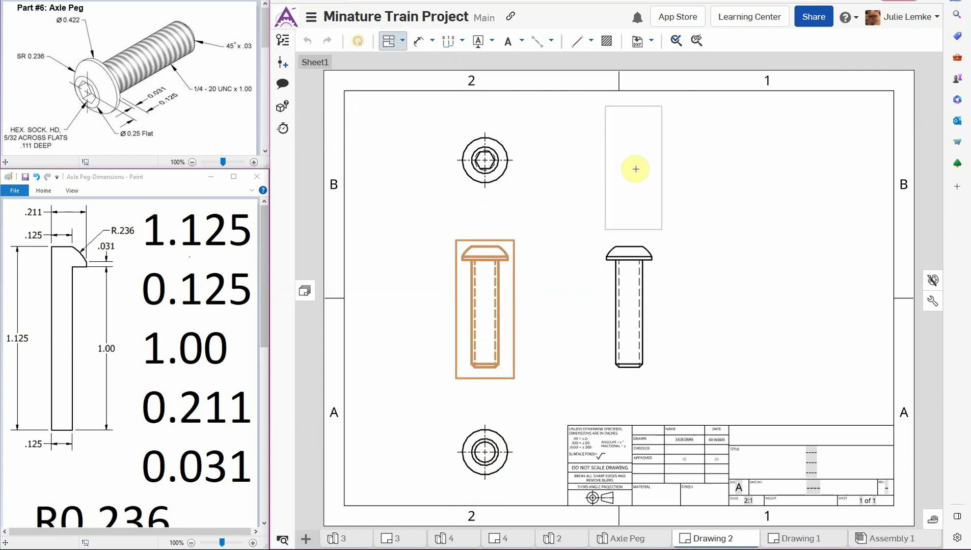
click(634, 169)
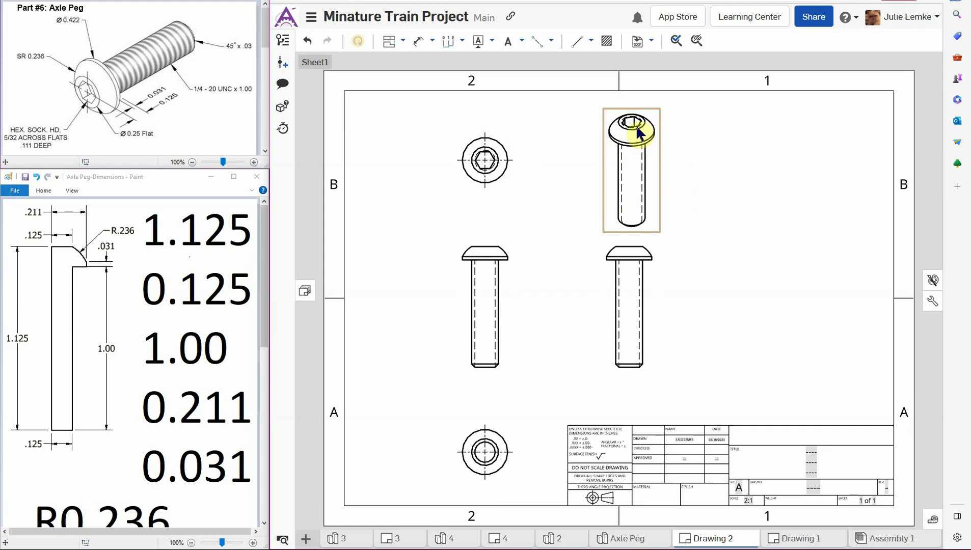
Display the isometric view of the peg as shaded.
right_click(630, 178)
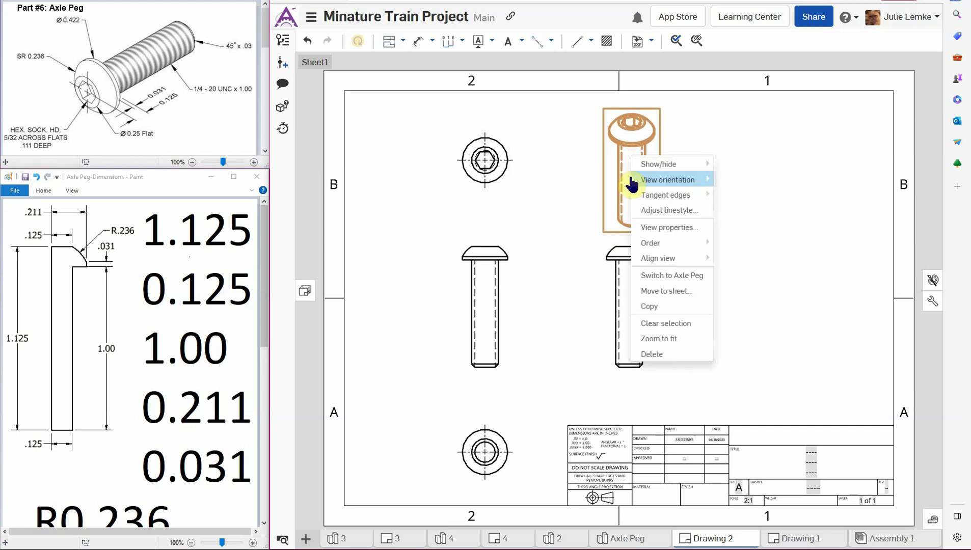
mouse_move(661, 166)
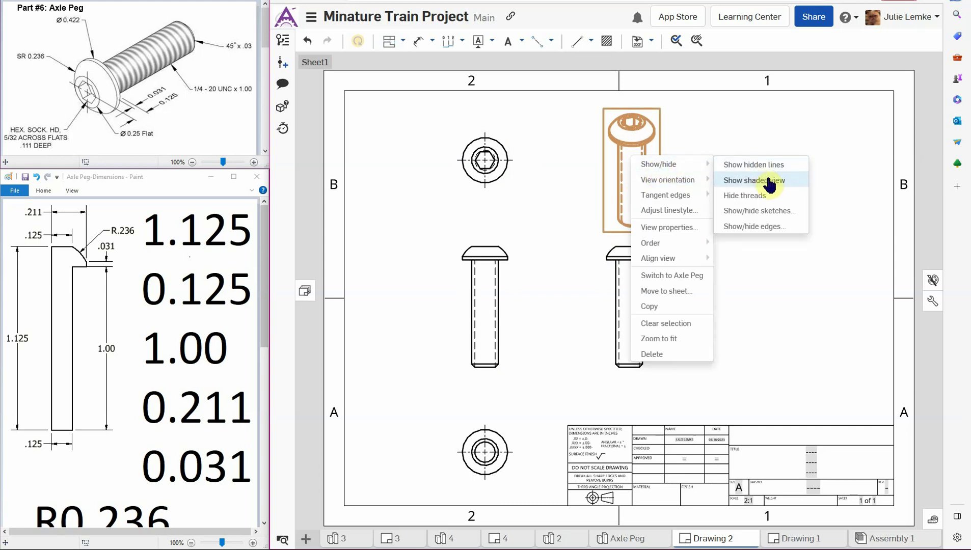
click(789, 188)
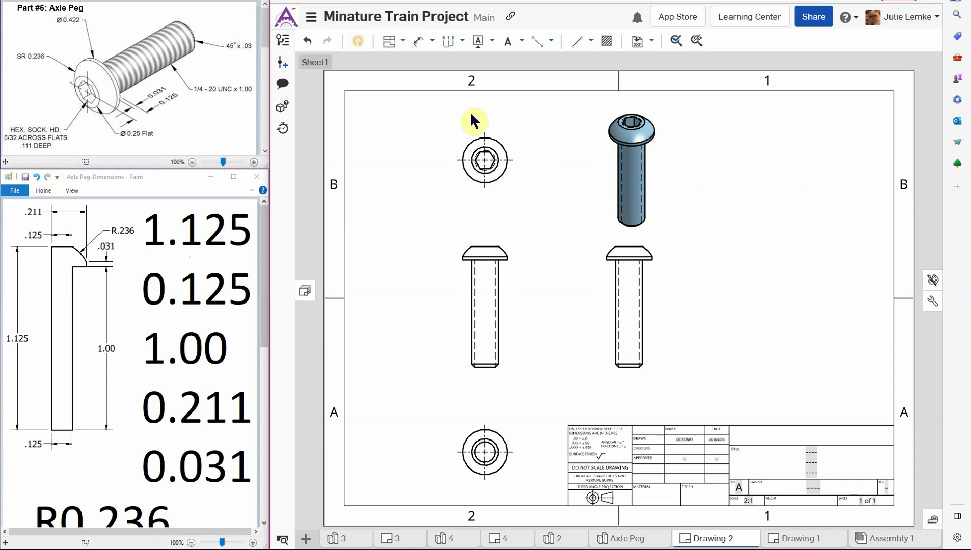
Add vertical 2 point centerlines through the peg's axis in the front and right side views.
click(551, 40)
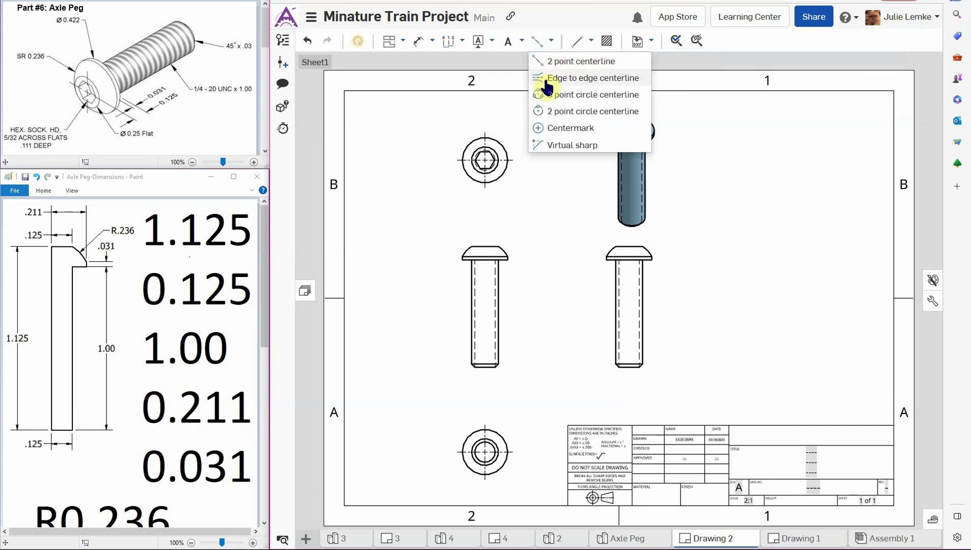
click(578, 62)
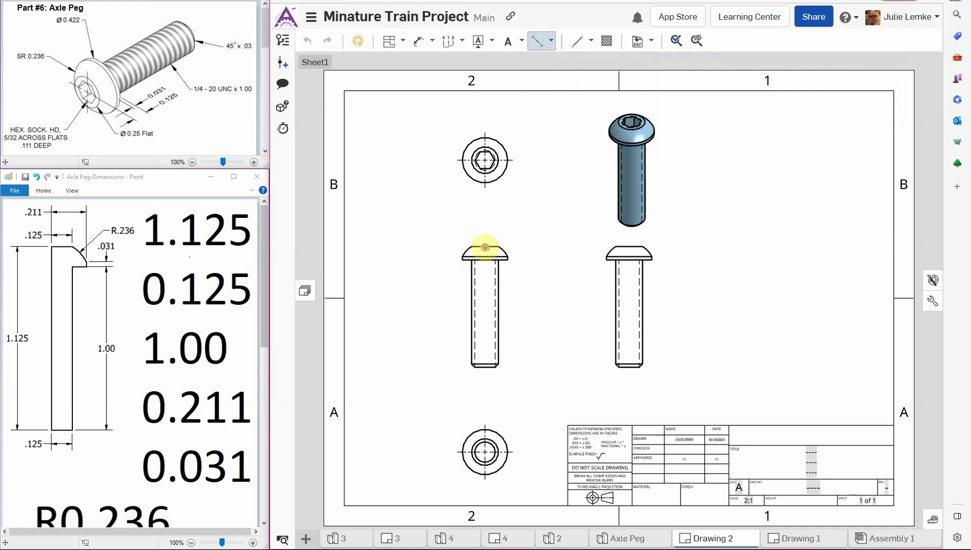
drag(485, 248, 486, 369)
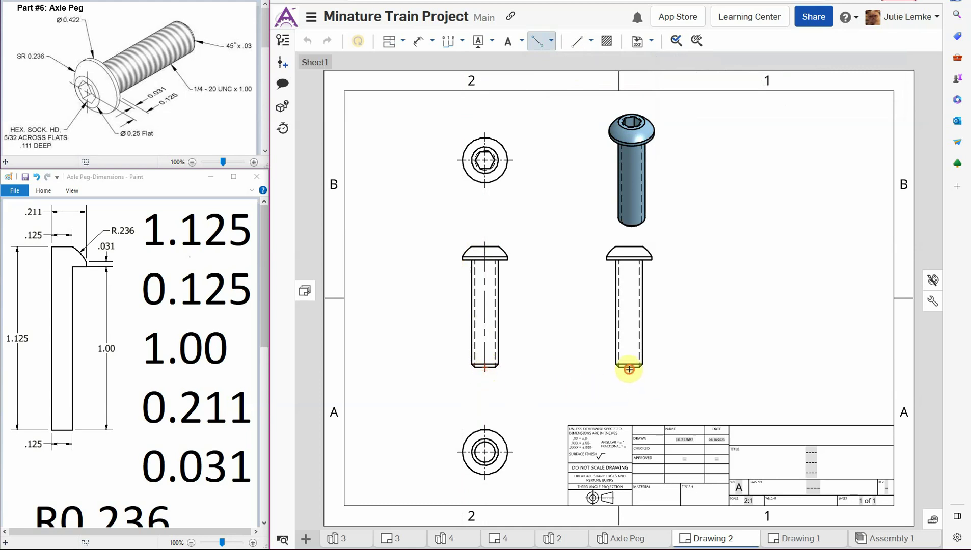
drag(629, 369, 629, 244)
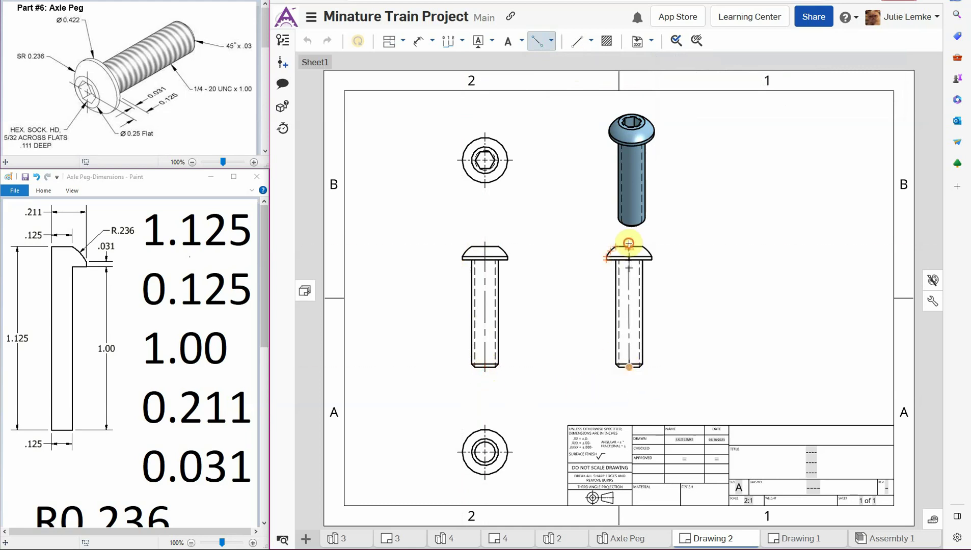
click(629, 244)
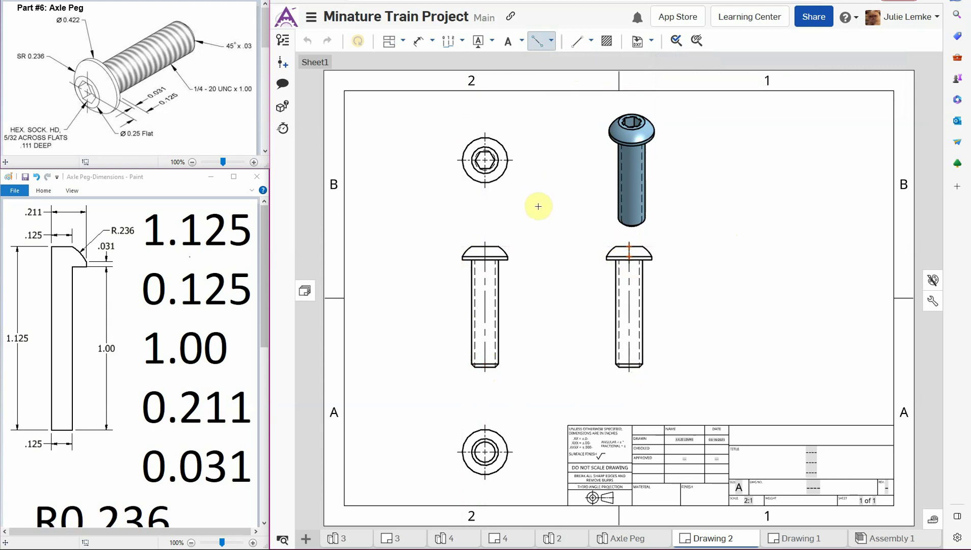
key(Escape)
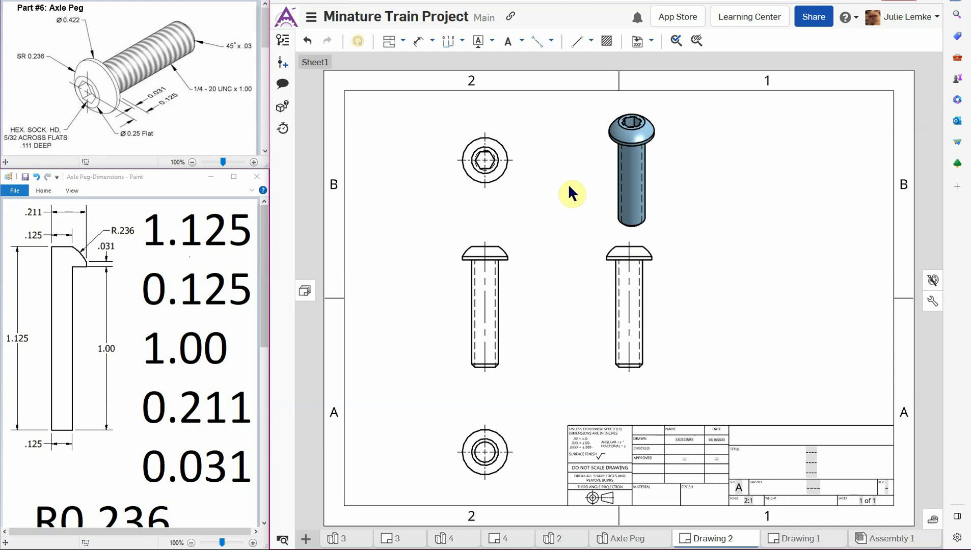
Add a 1/4-20 thread callout to the shank's right edge in the right side view, placed beside the shank.
click(462, 41)
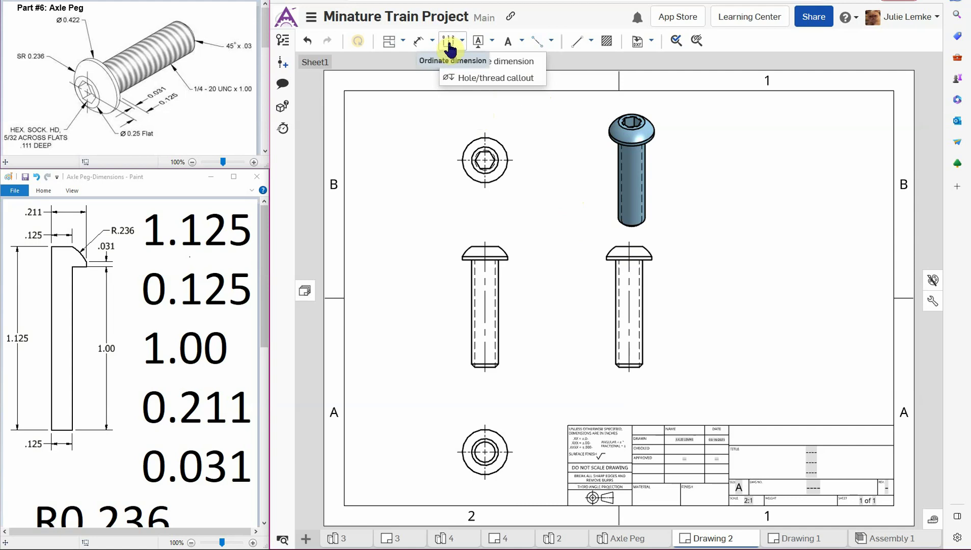
click(462, 82)
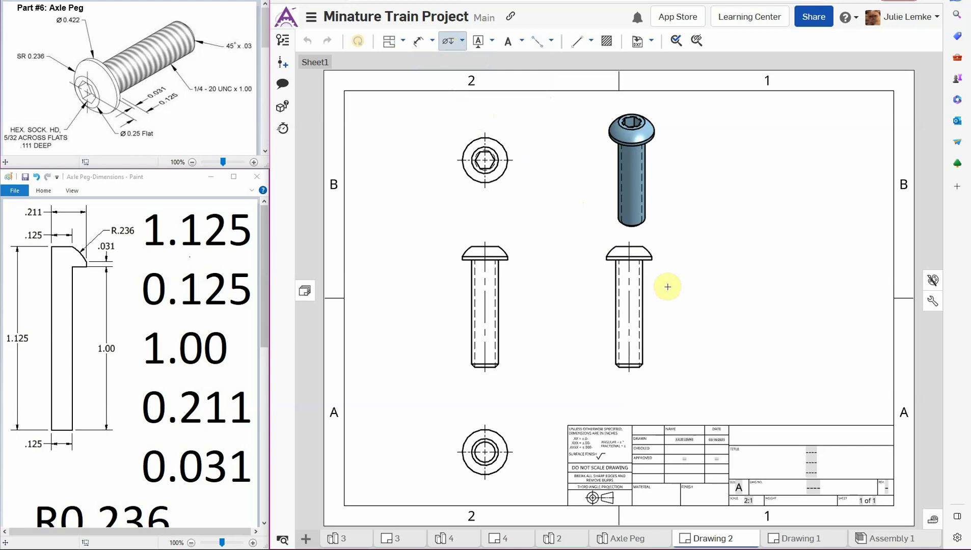
click(644, 325)
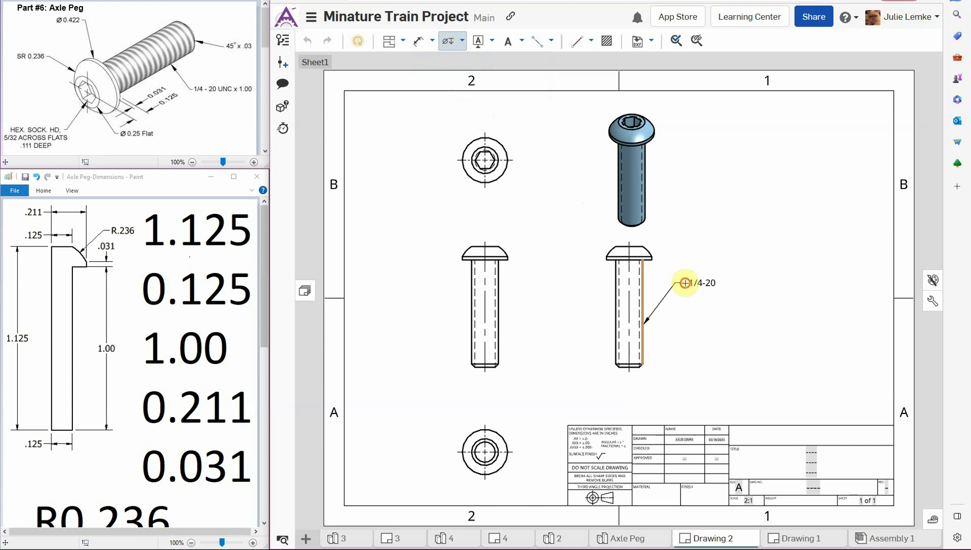
click(685, 282)
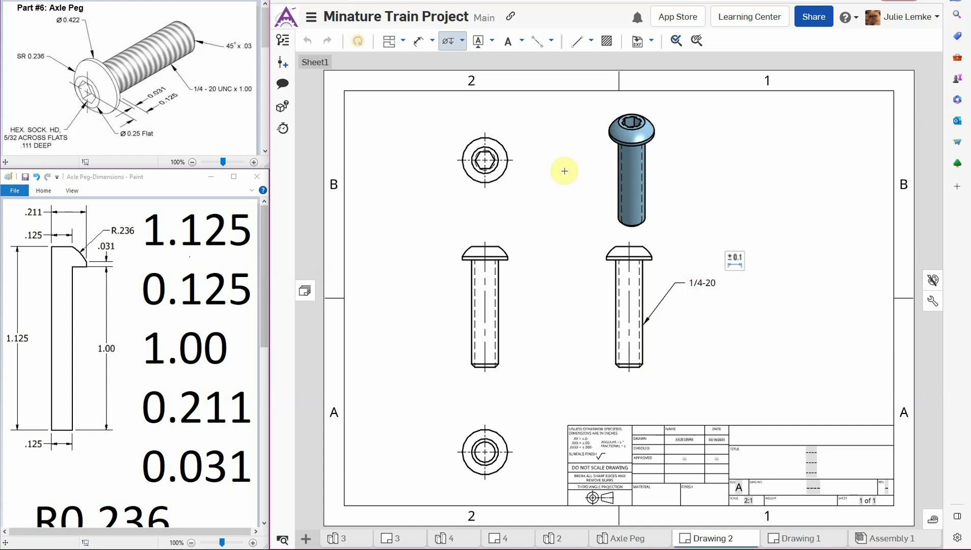
key(Escape)
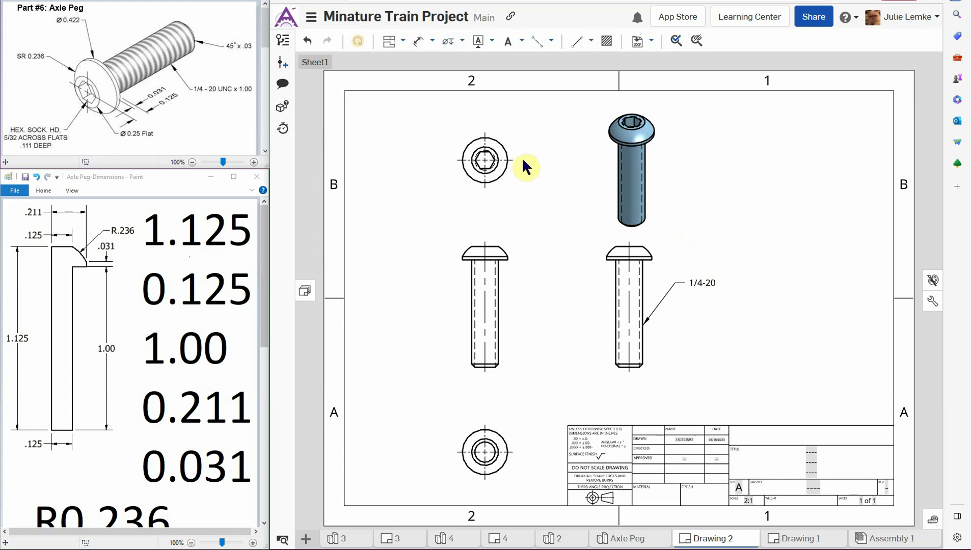
click(434, 41)
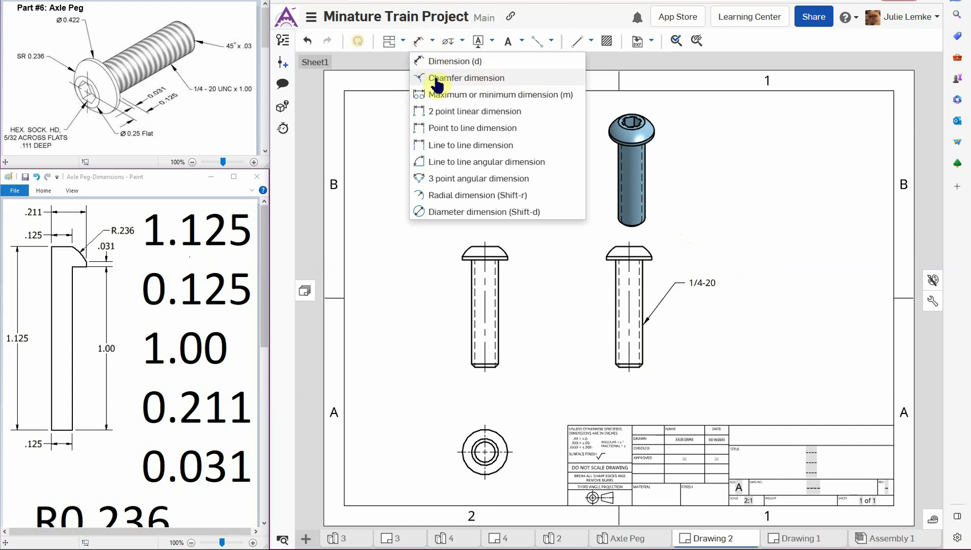
click(480, 80)
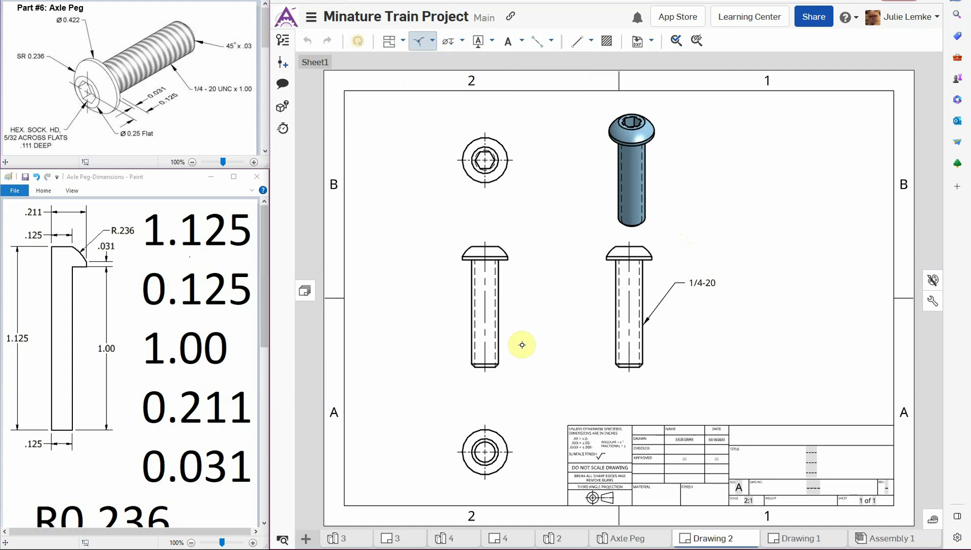
scroll(499, 378, up, 3)
scroll(497, 384, up, 3)
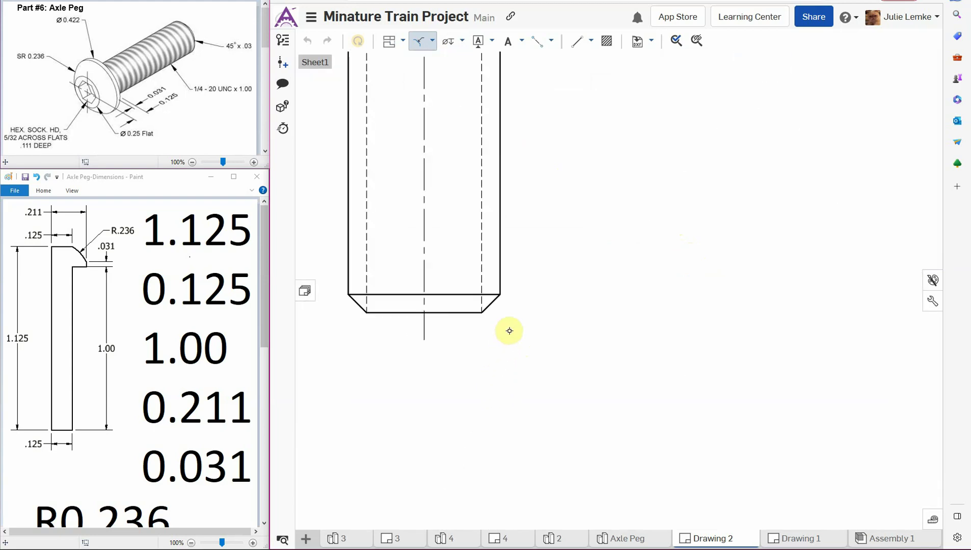
scroll(508, 328, down, 3)
scroll(510, 329, down, 3)
scroll(509, 325, up, 2)
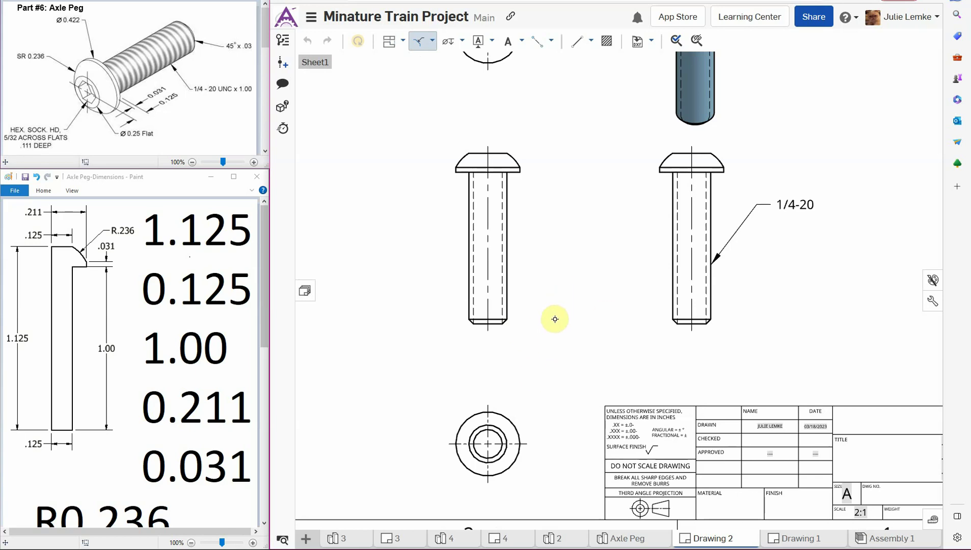
key(Escape)
Add a chamfer dimension to the bottom right chamfer of the peg's shank in the front view, placed below and beside the shank.
scroll(564, 347, up, 2)
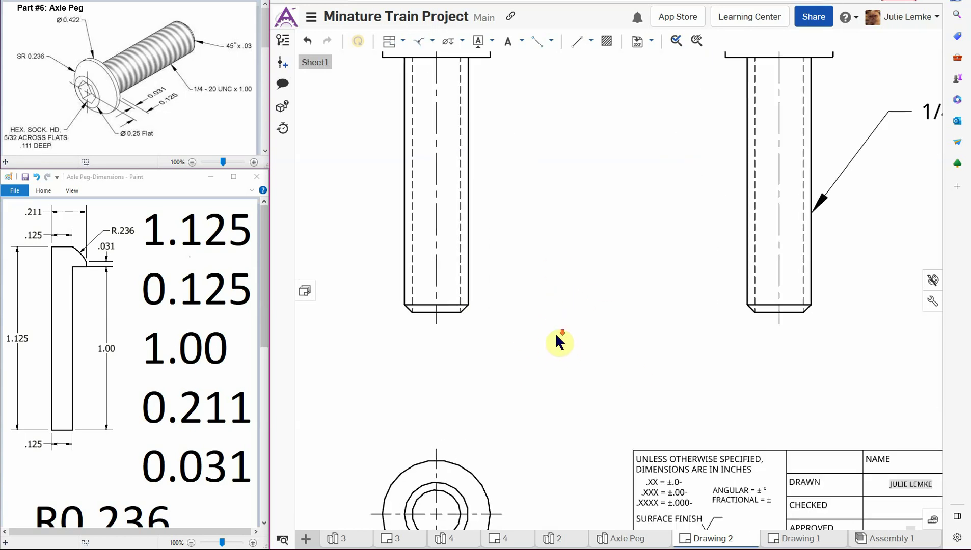
scroll(559, 339, down, 3)
right_click(557, 336)
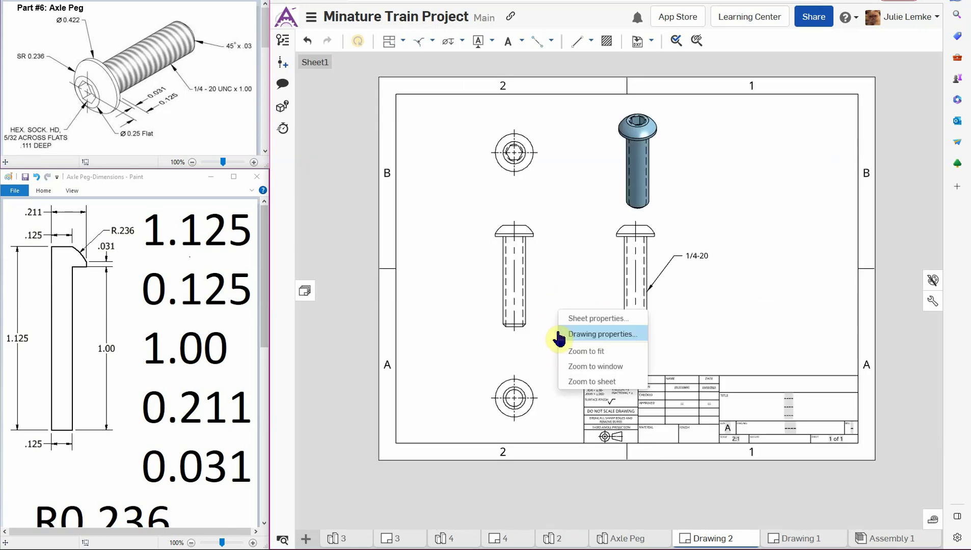
click(614, 367)
drag(544, 317, 500, 342)
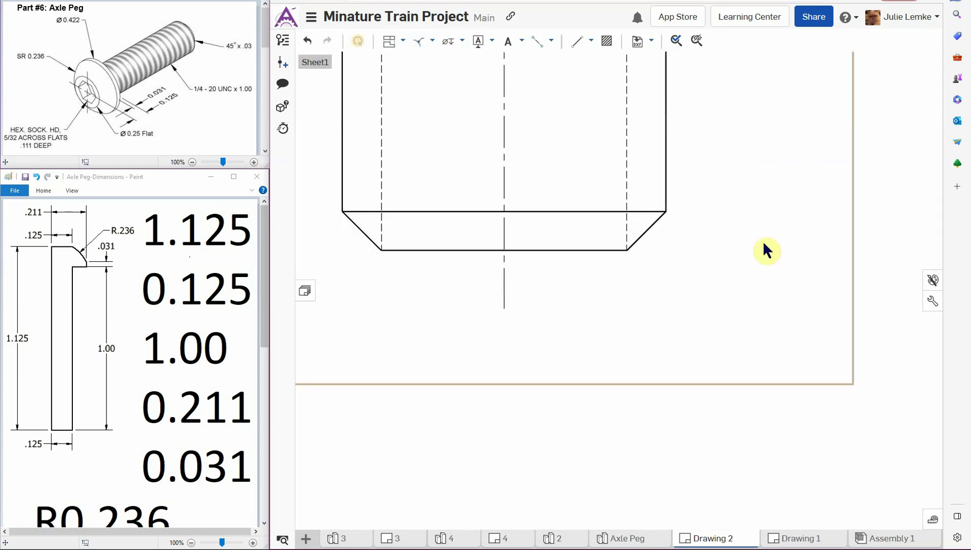
scroll(766, 243, down, 3)
drag(765, 285, 651, 234)
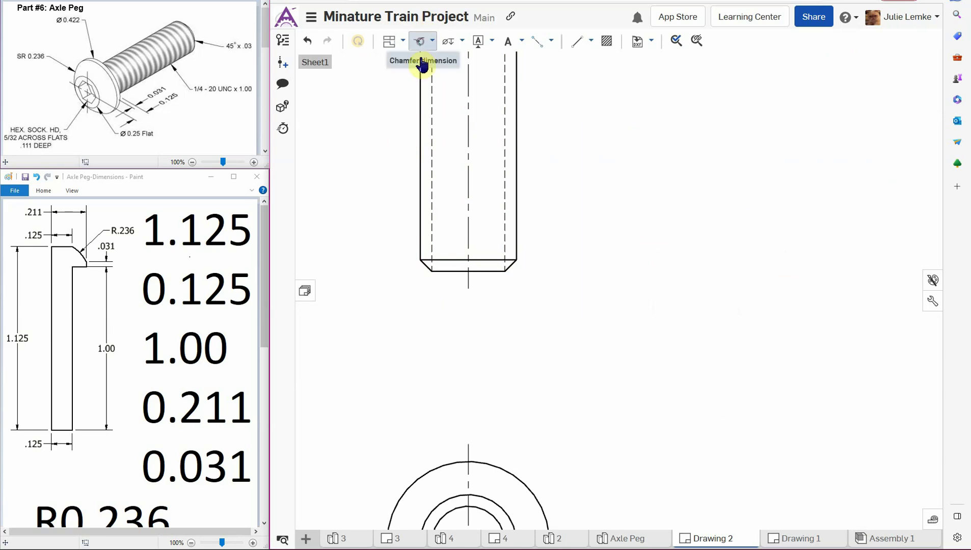
click(419, 42)
click(512, 266)
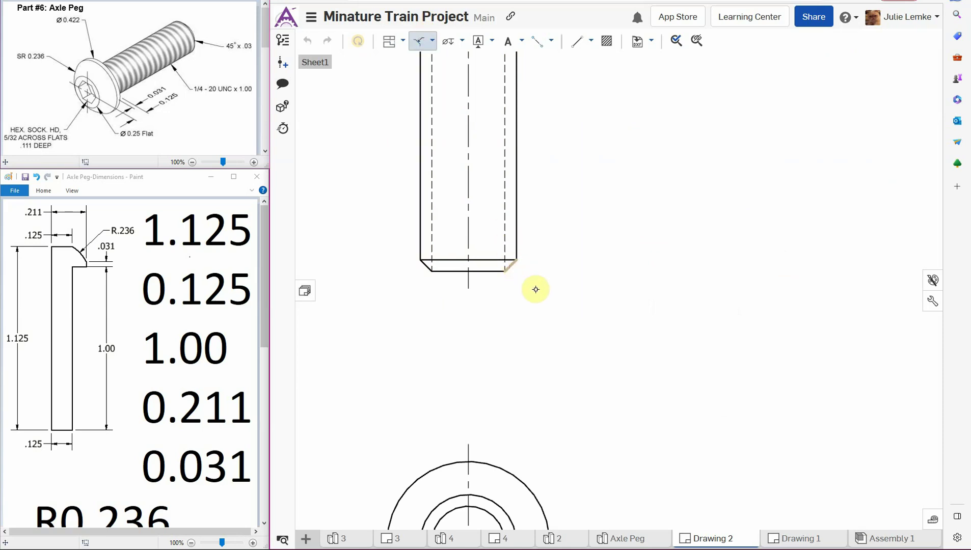
click(493, 272)
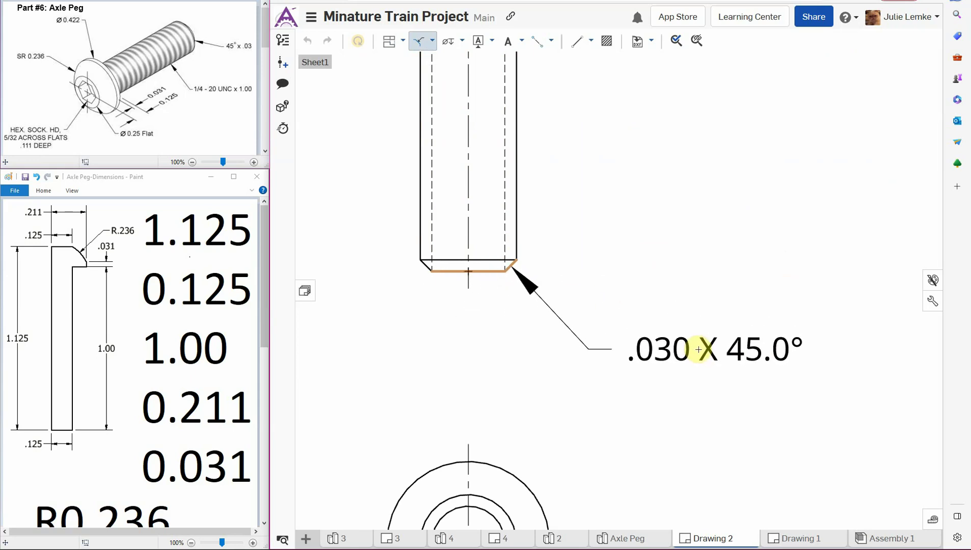
click(698, 349)
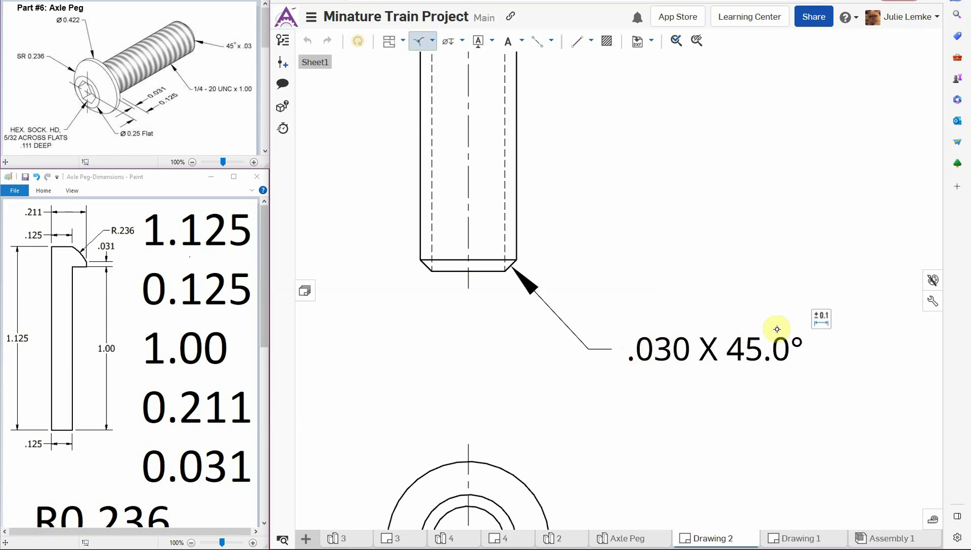
key(Escape)
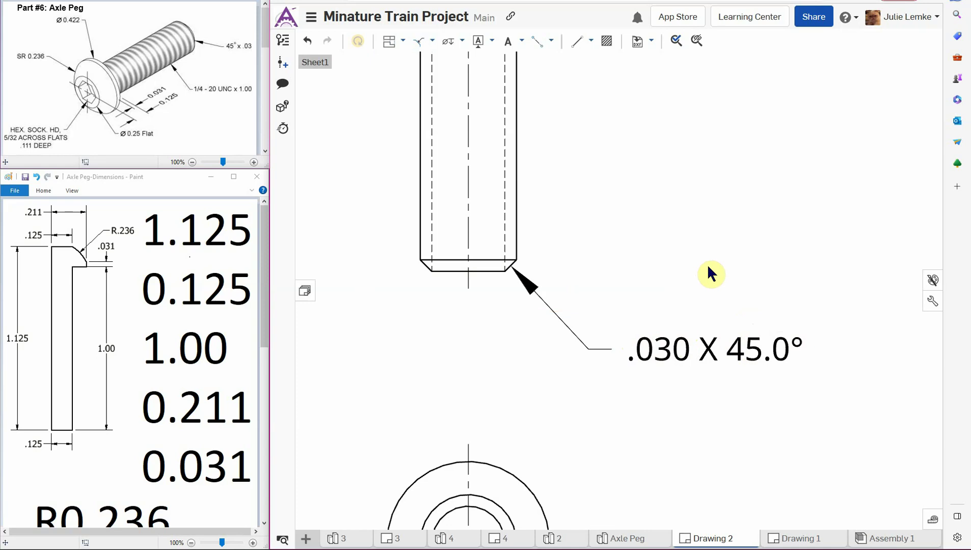
Add a note reading "HEX. SOCK. HD, 5/32 ACROSS FLATS .111 DEEP" beside the top view.
scroll(645, 238, down, 3)
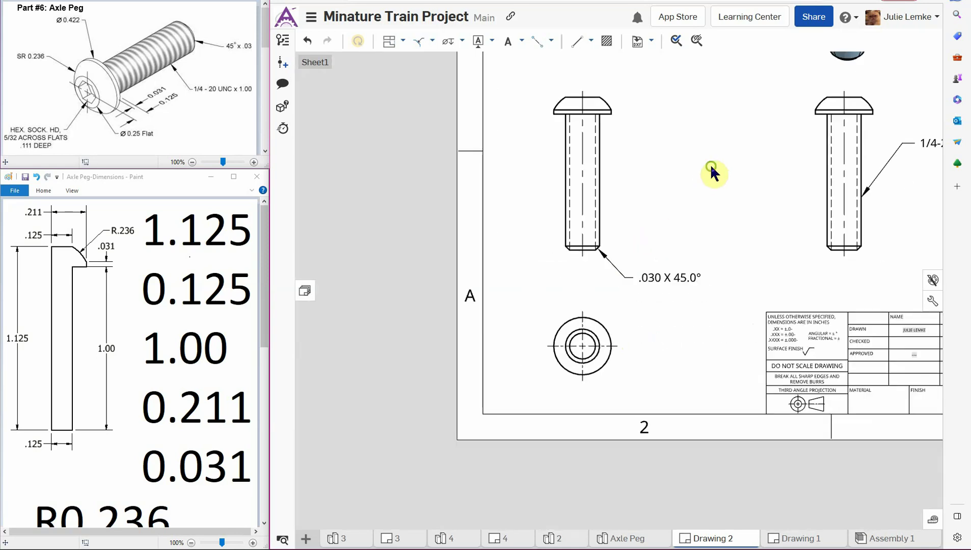
mouse_move(710, 164)
right_down()
mouse_move(570, 292)
mouse_move(550, 277)
right_up()
scroll(550, 277, down, 5)
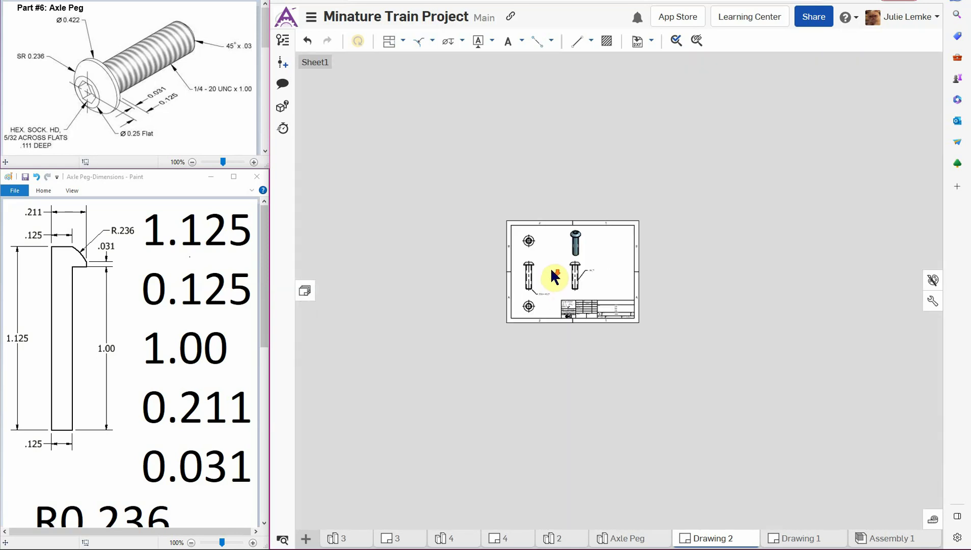
scroll(554, 276, up, 5)
right_click(562, 243)
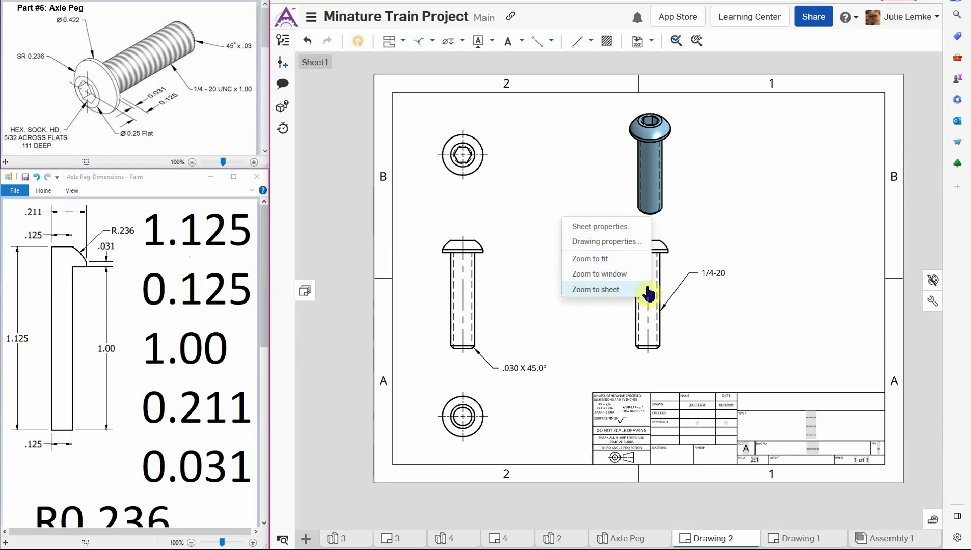
click(595, 260)
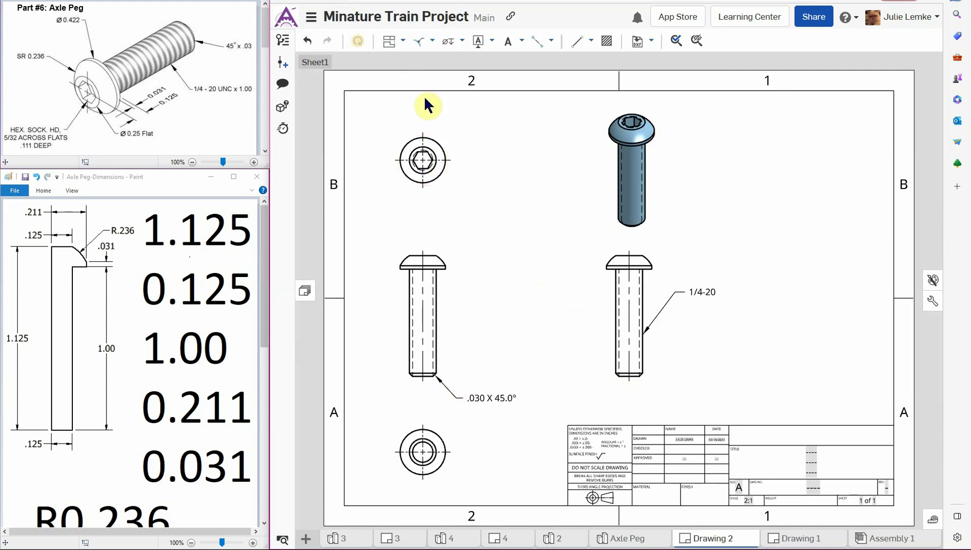
click(507, 43)
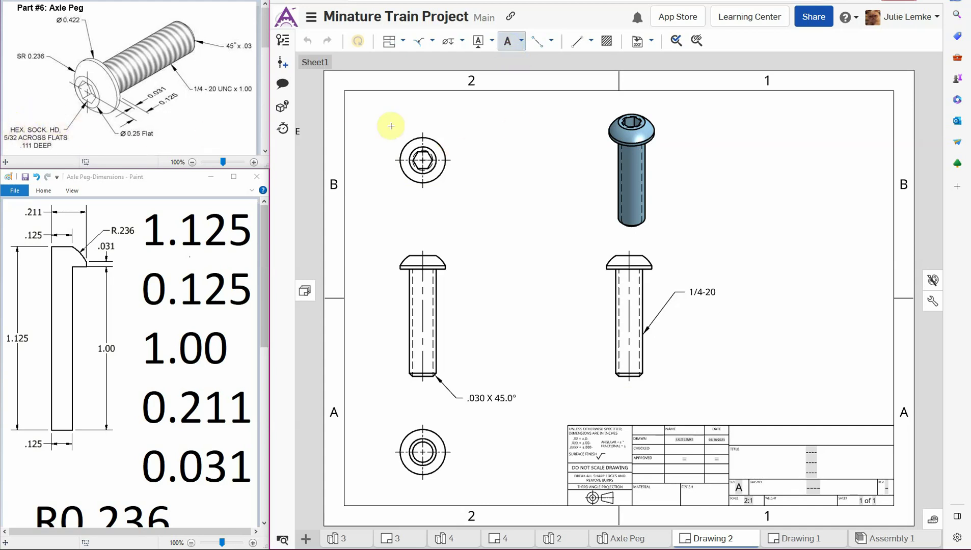
click(481, 119)
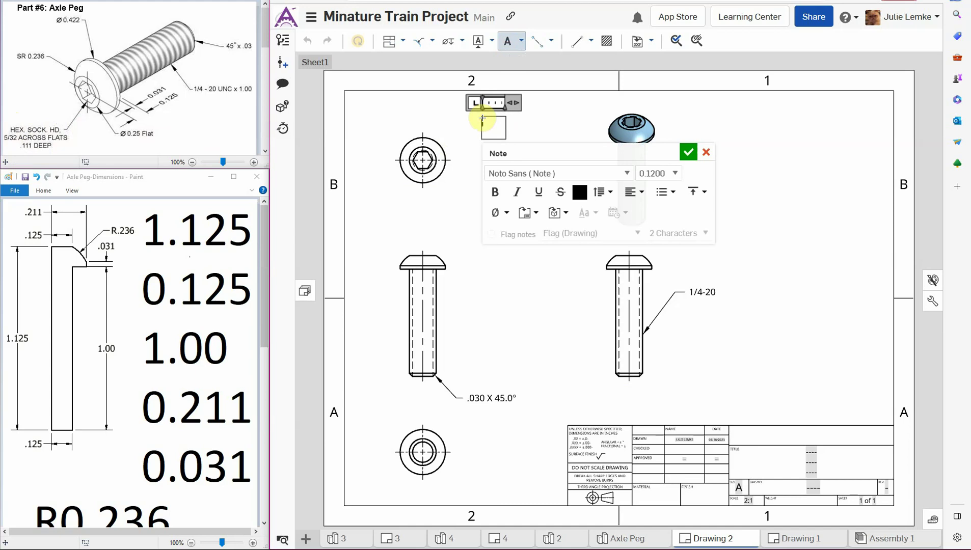
key(ctrl+v)
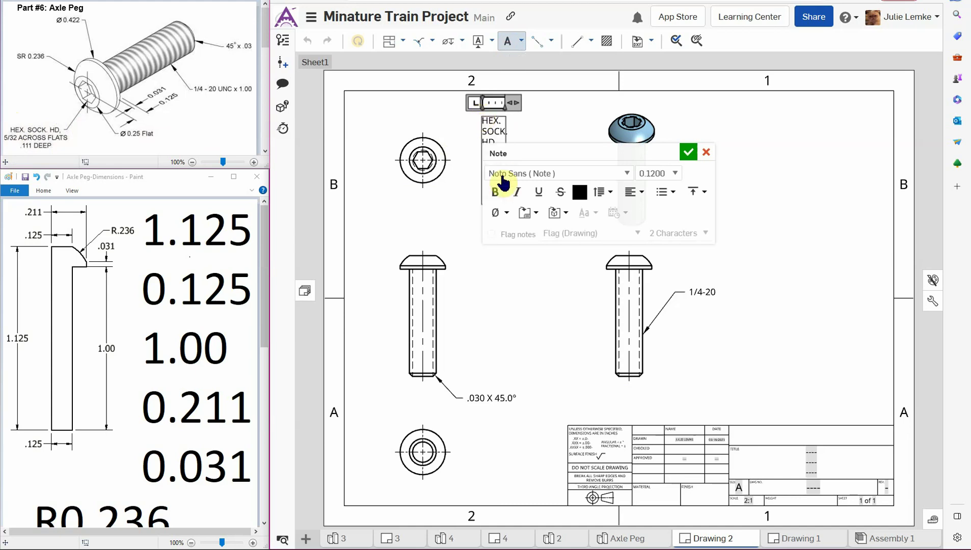
drag(509, 153, 434, 239)
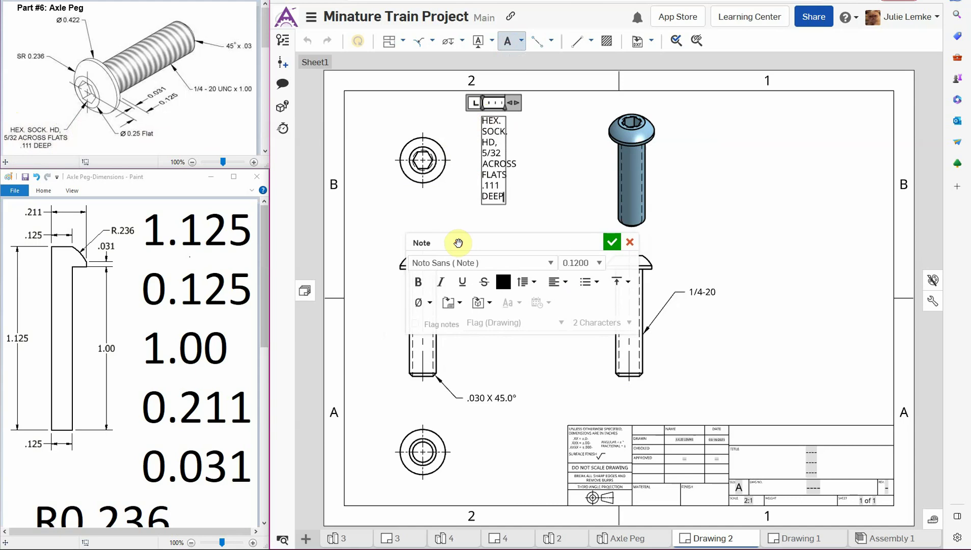
Center-align all of the hex socket note's text and accept the note.
click(560, 283)
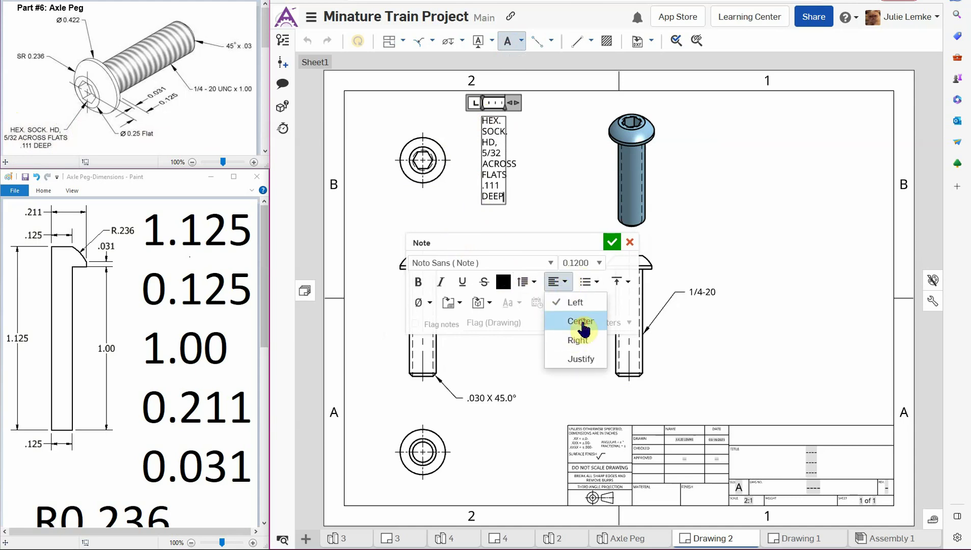
click(582, 324)
drag(499, 196, 483, 111)
click(557, 282)
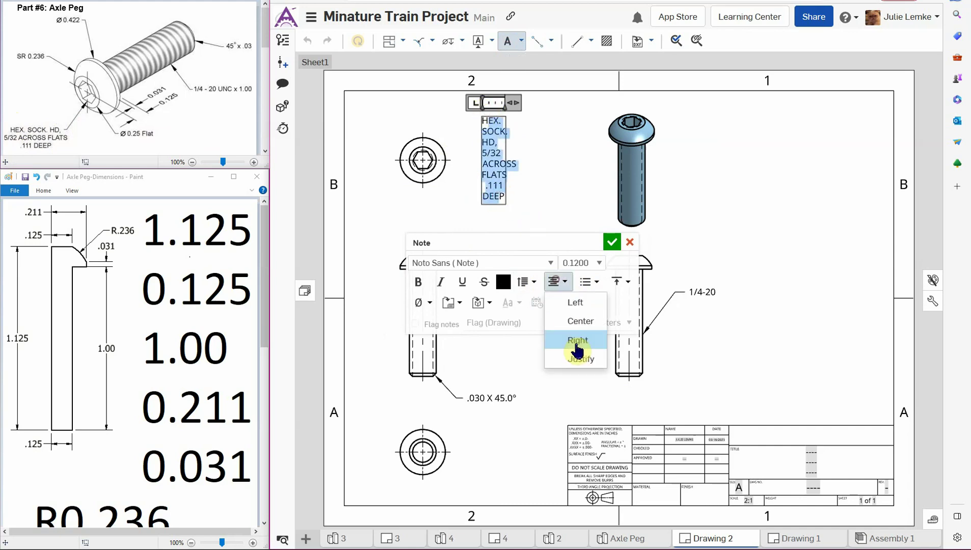
click(577, 341)
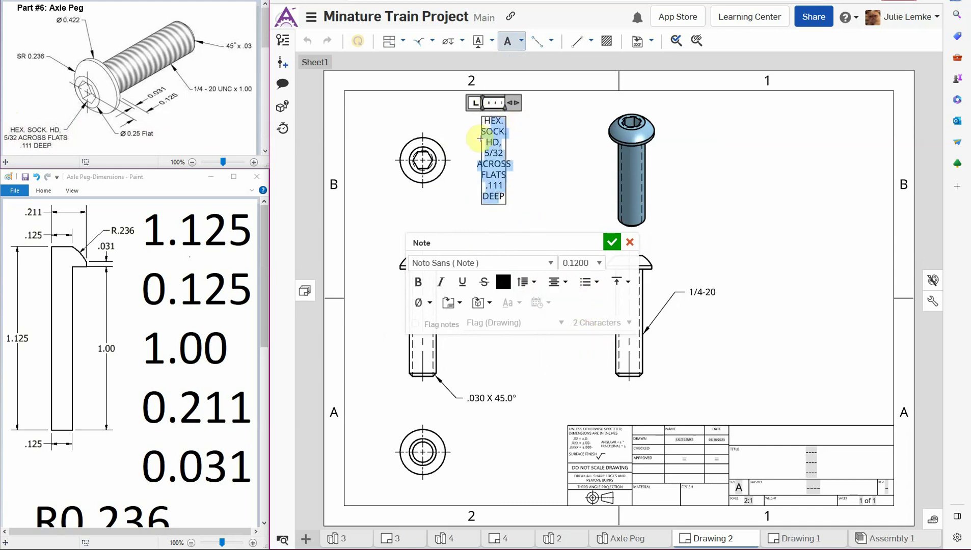
click(612, 244)
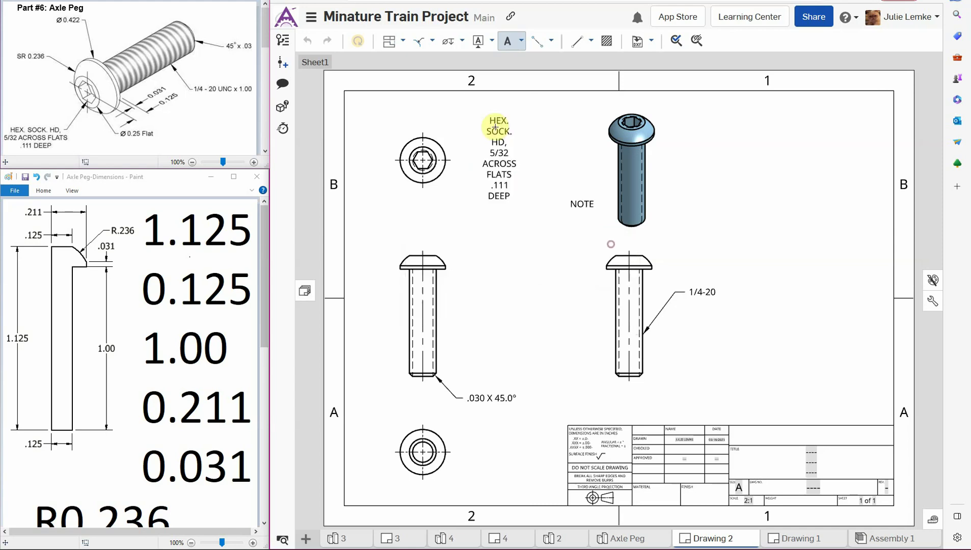
Widen the hex socket note so its text wraps onto three lines, and move it slightly closer to the top view.
click(503, 163)
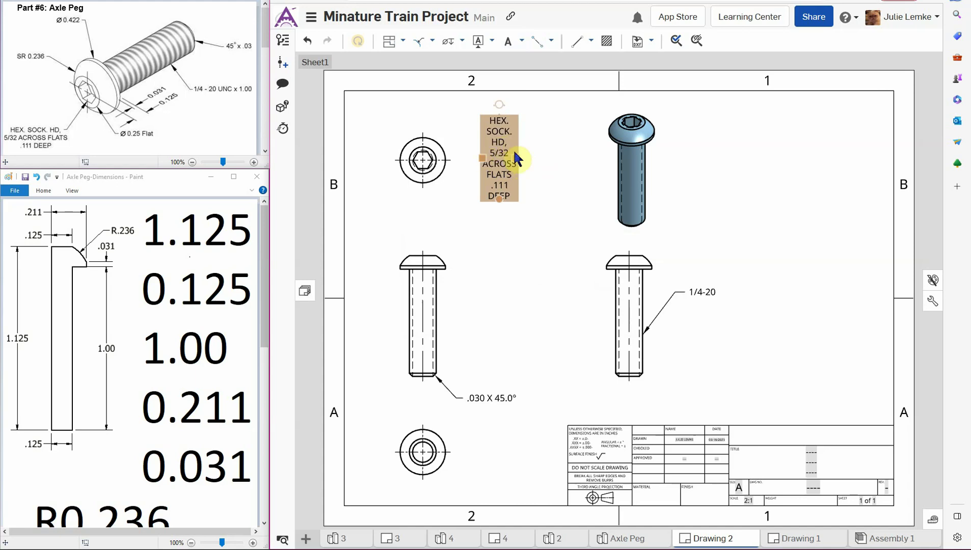
drag(516, 158, 492, 156)
click(495, 176)
drag(516, 162, 570, 149)
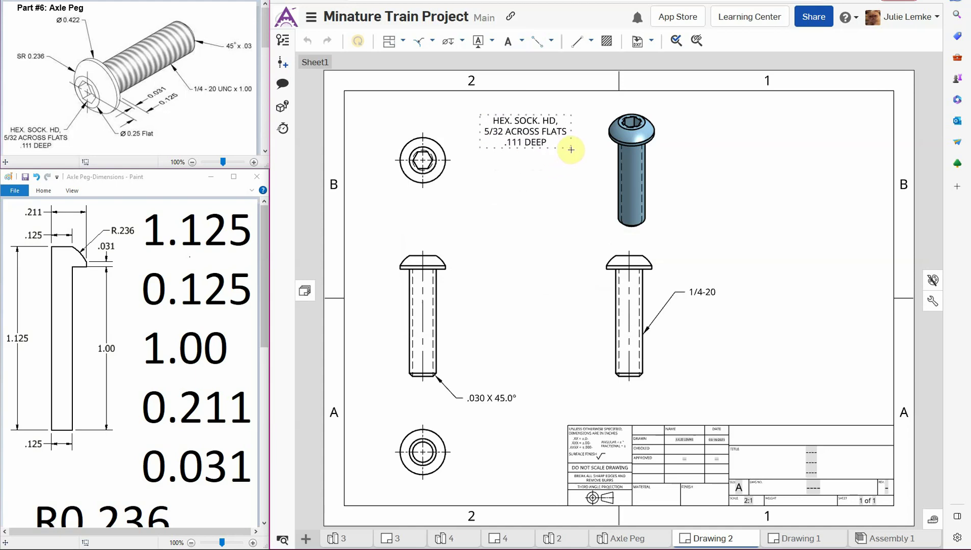
click(507, 135)
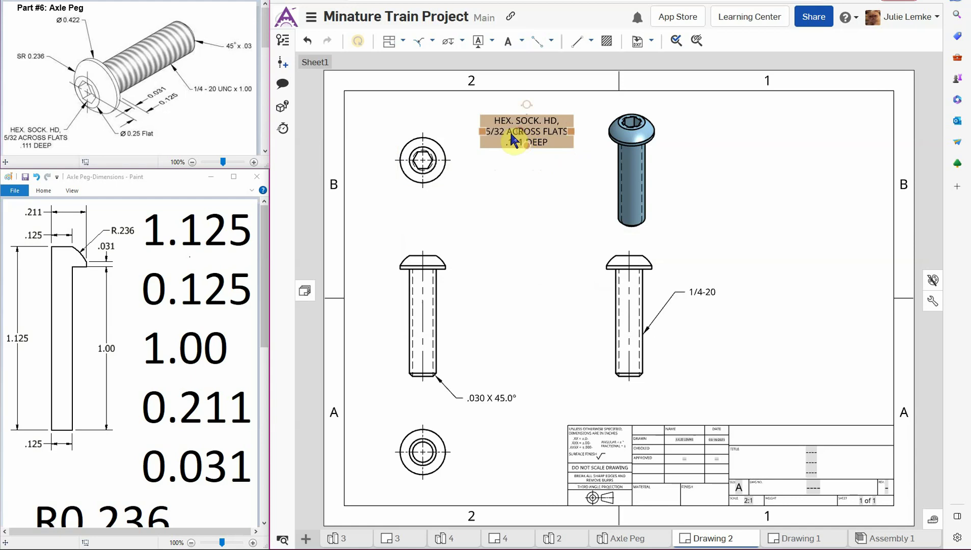
drag(513, 140, 495, 134)
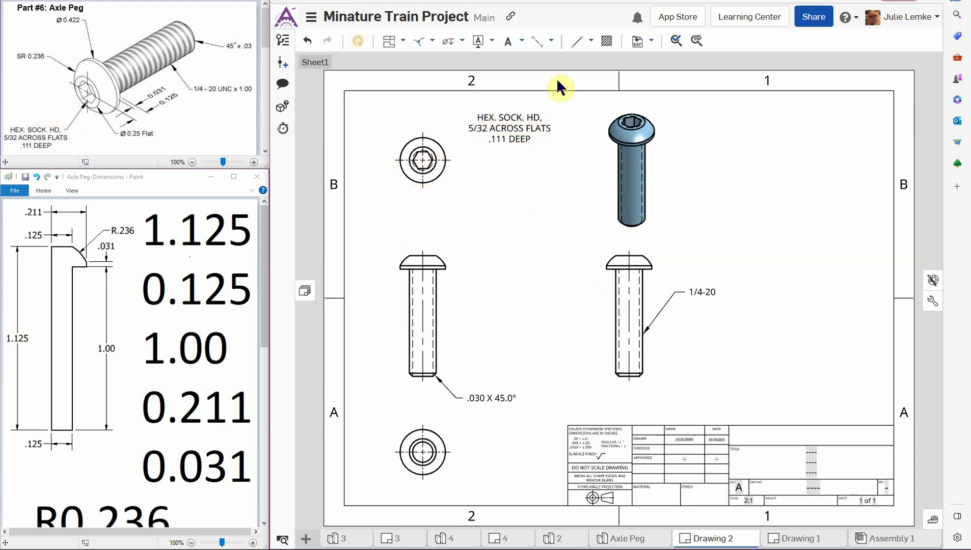
Draw a leader line from the hexagonal socket's edge in the top view to the hex socket note, ending just short of its text.
click(578, 47)
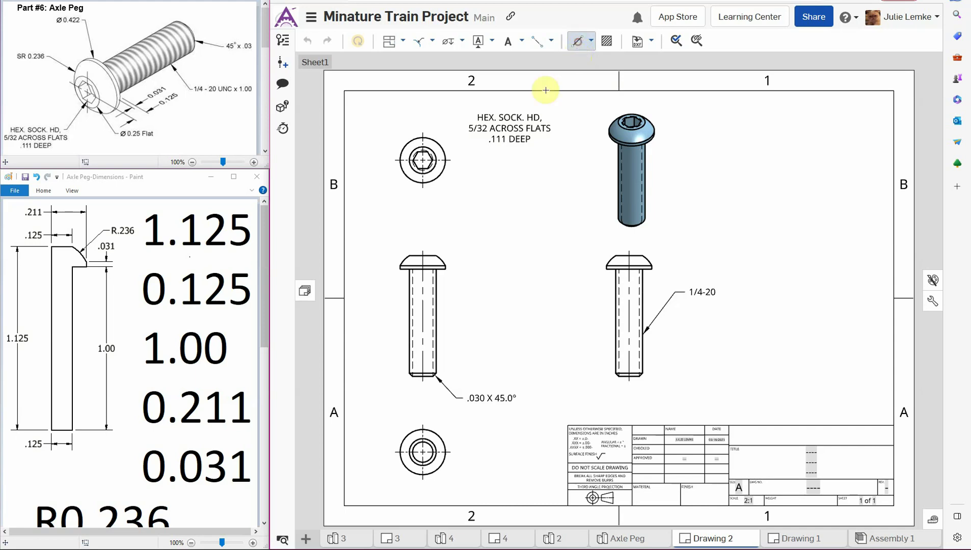
scroll(428, 157, up, 2)
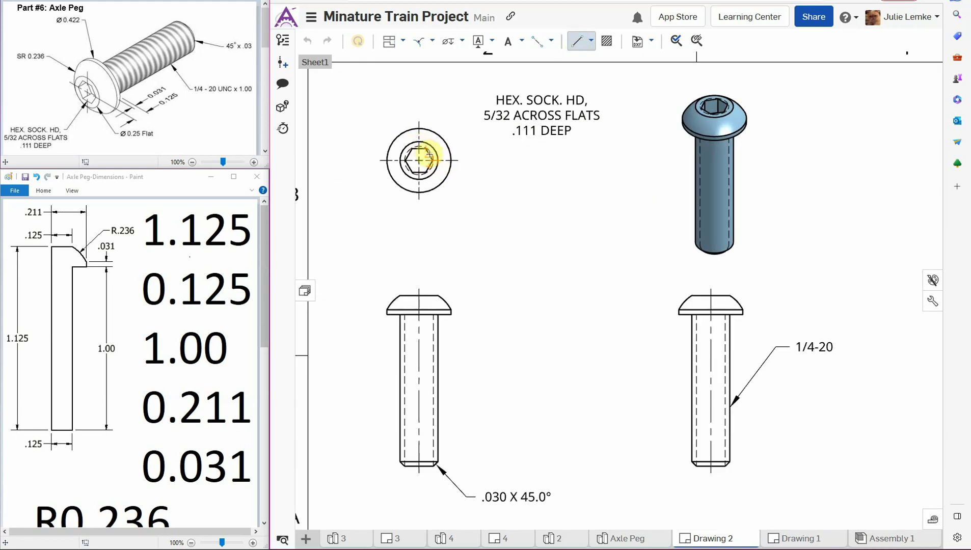
click(431, 152)
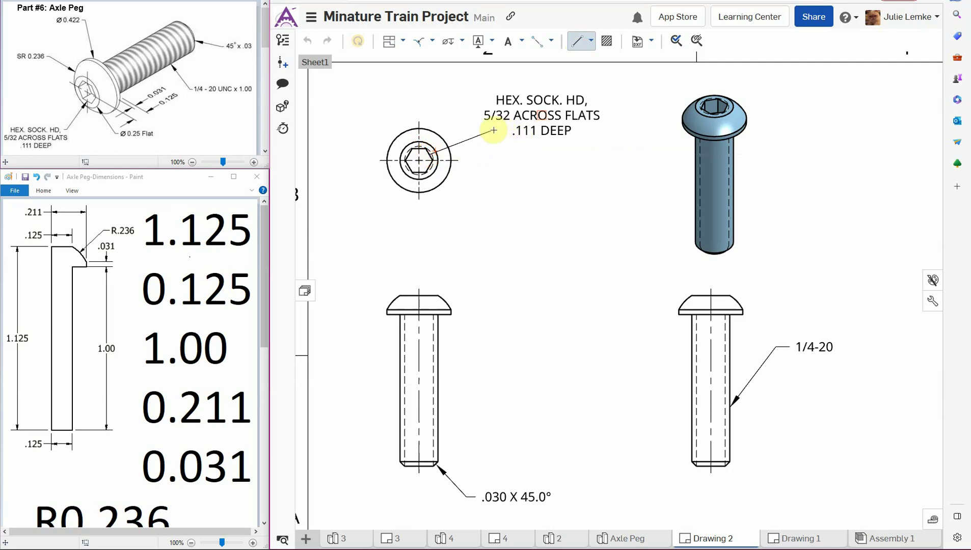
click(541, 115)
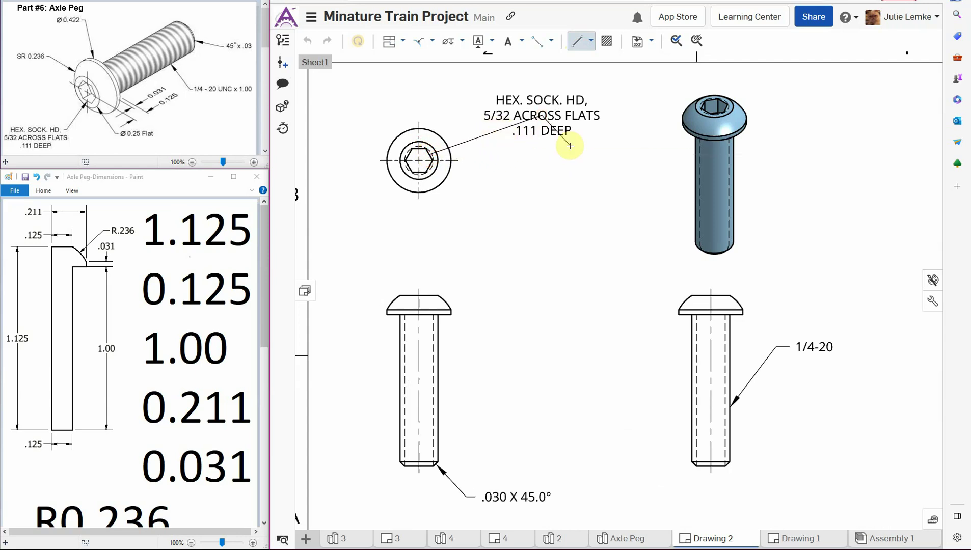
key(Escape)
drag(541, 116, 472, 115)
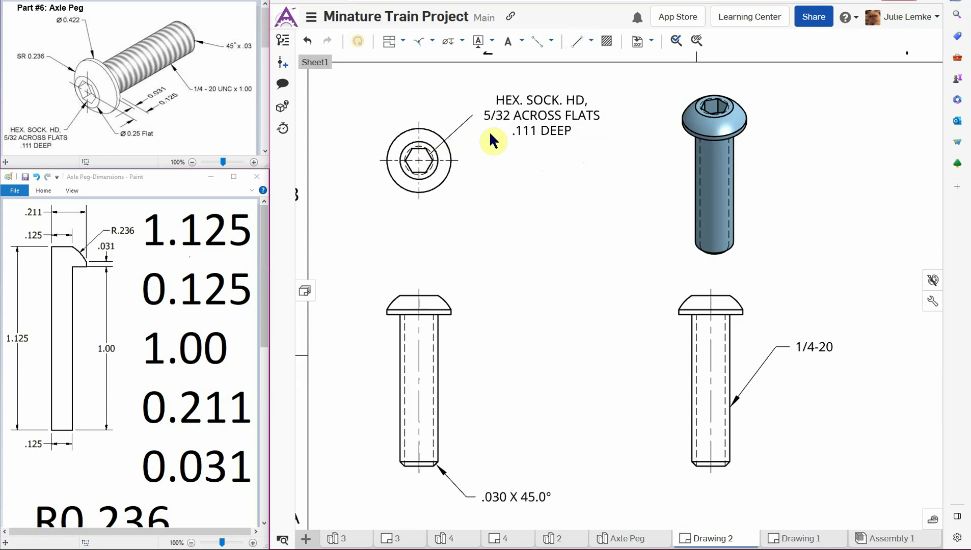
click(539, 116)
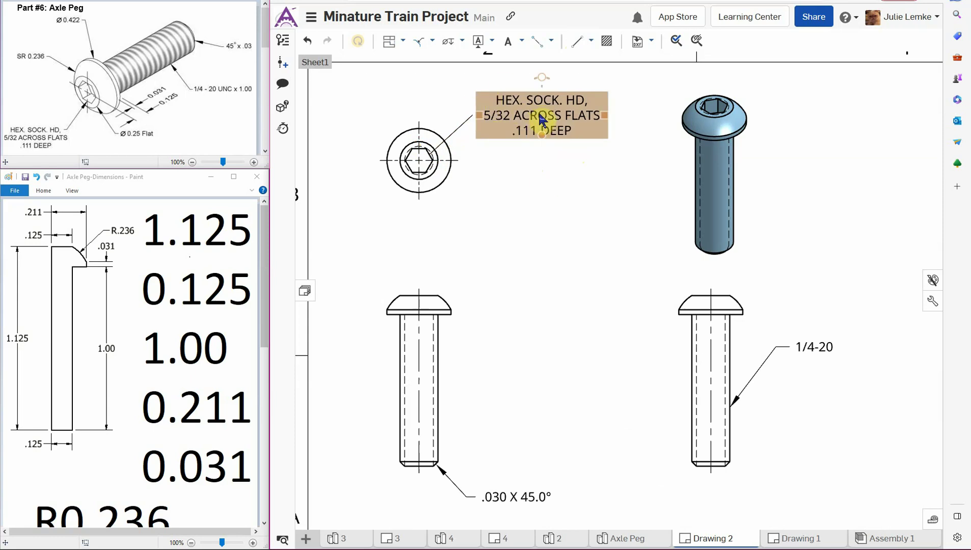
click(531, 182)
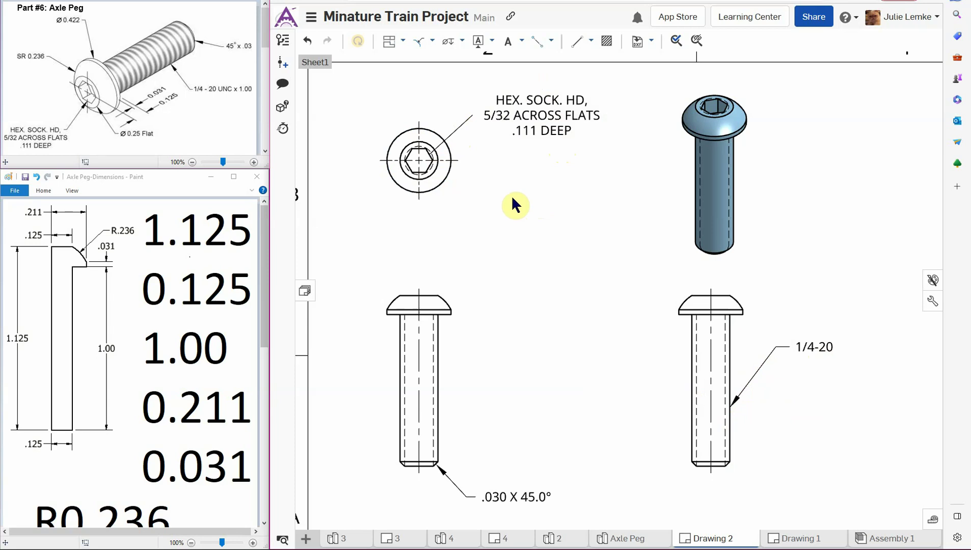
Rename the Drawing 2 tab as 6.
scroll(520, 270, down, 2)
right_click(542, 246)
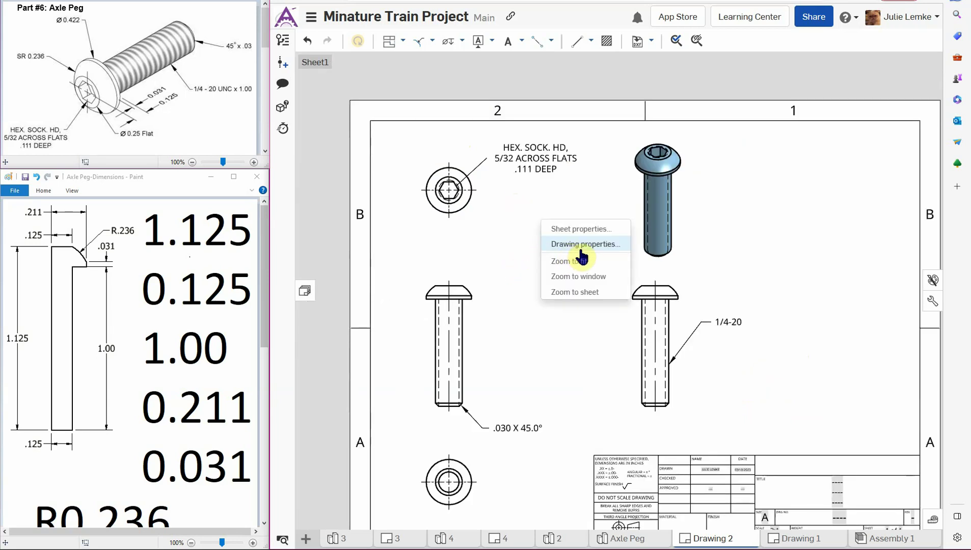
click(601, 292)
click(695, 285)
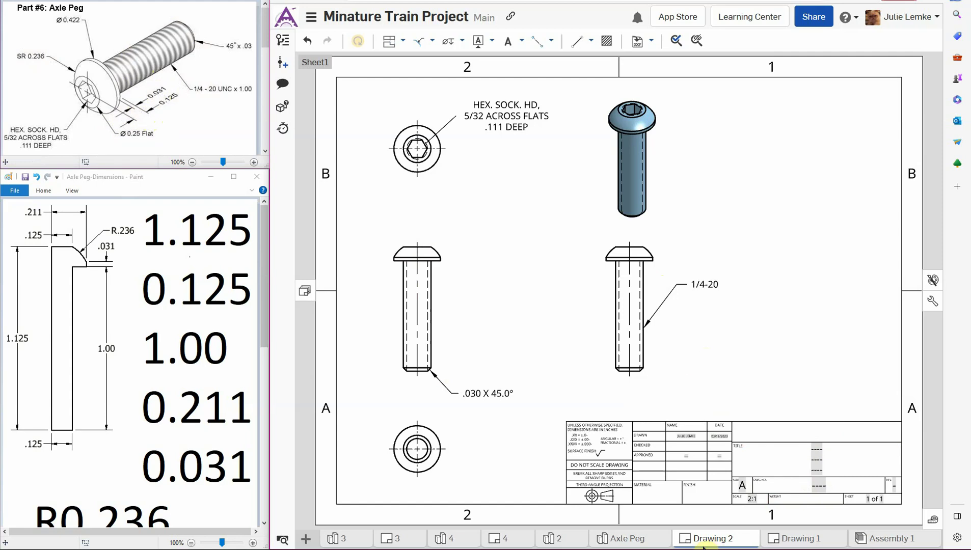
mouse_move(687, 541)
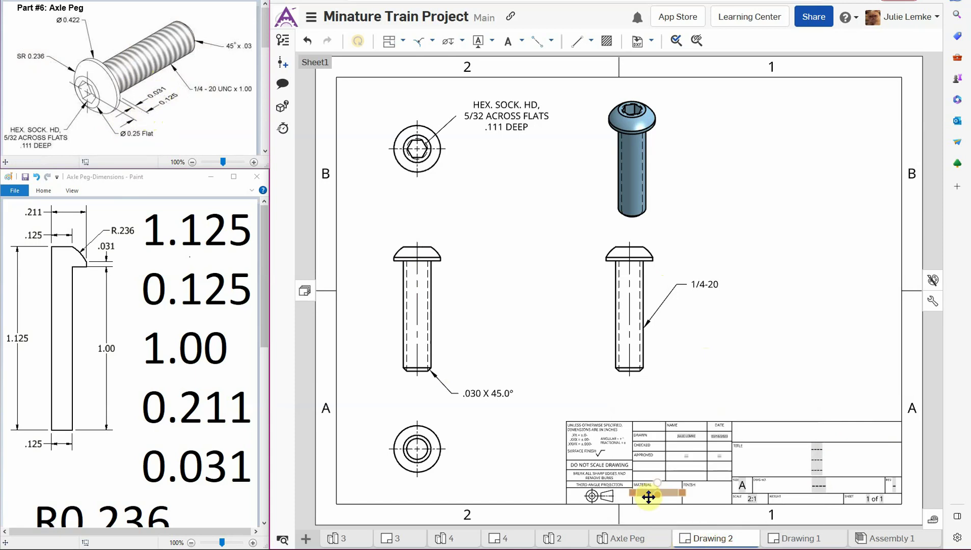
mouse_move(642, 543)
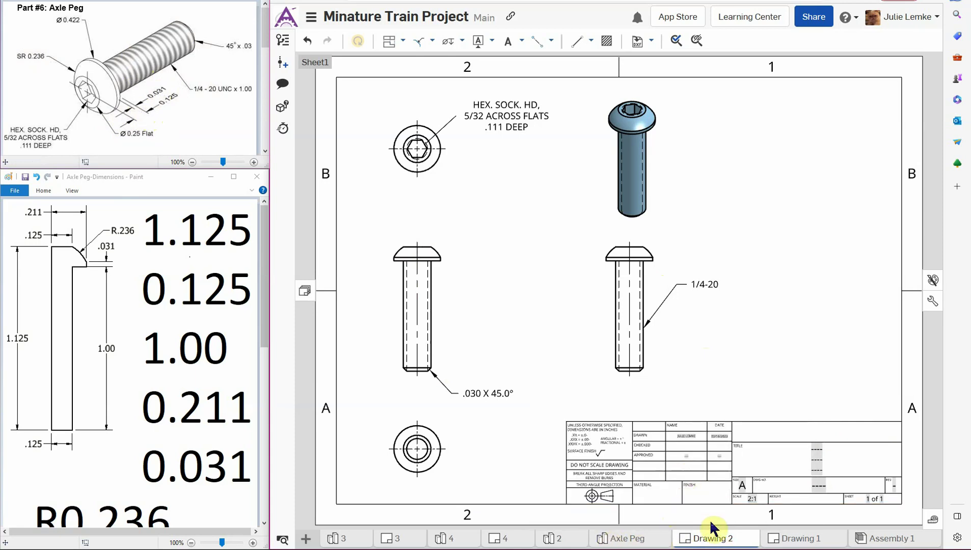
right_click(714, 542)
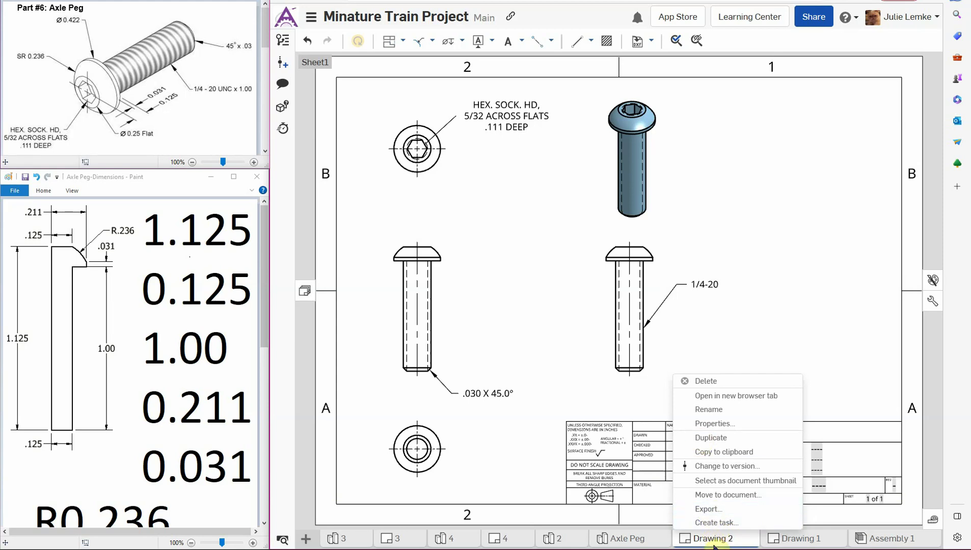
click(719, 409)
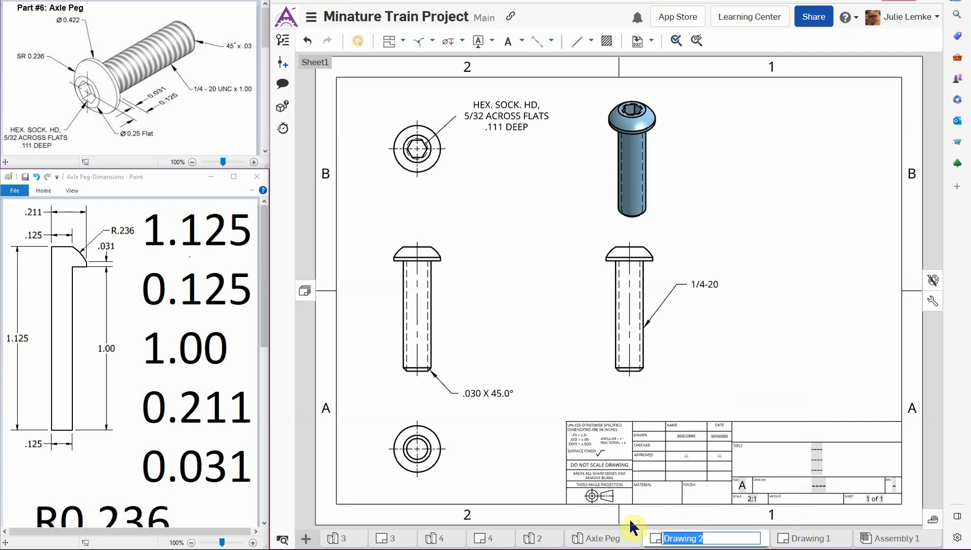
text(6)
key(Return)
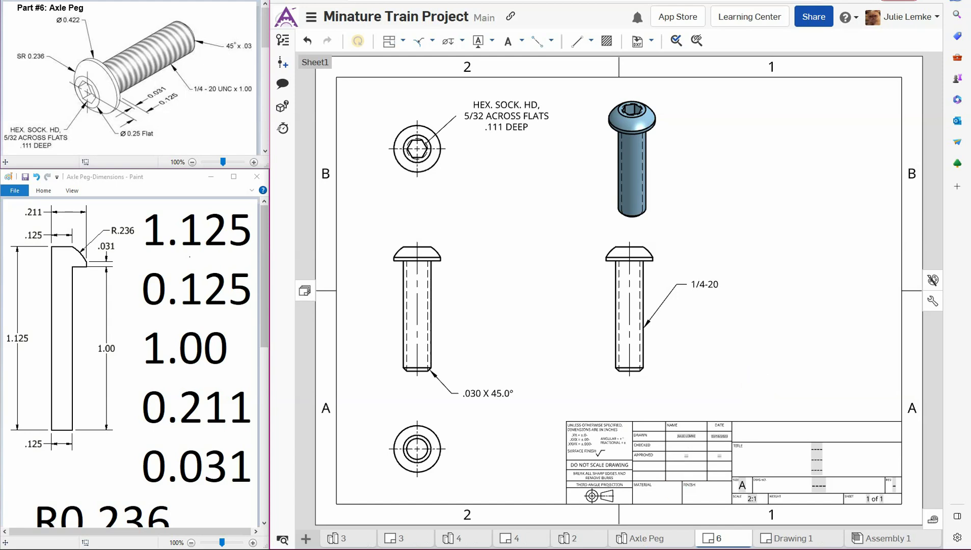
Switch to the "Finish adding dimensions" image in Paint.
mouse_move(308, 549)
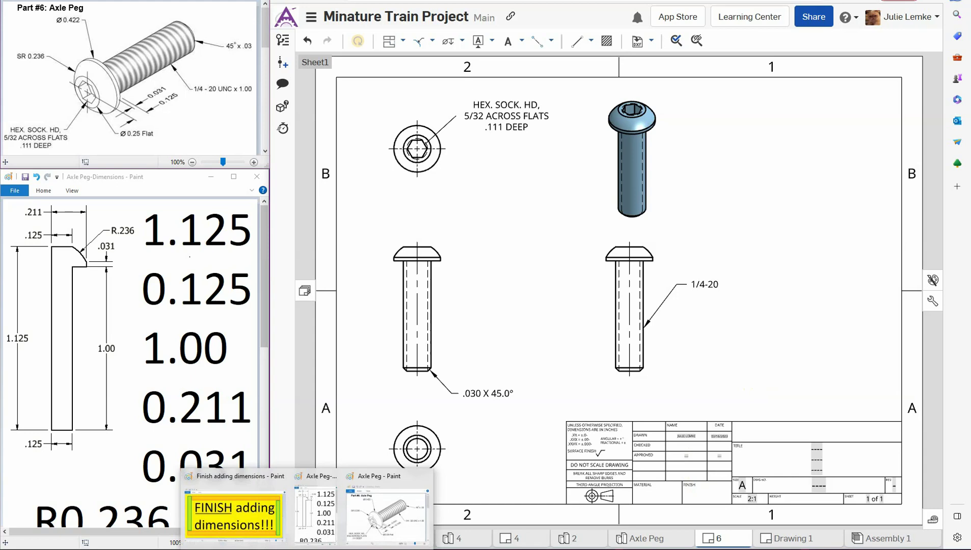
click(281, 517)
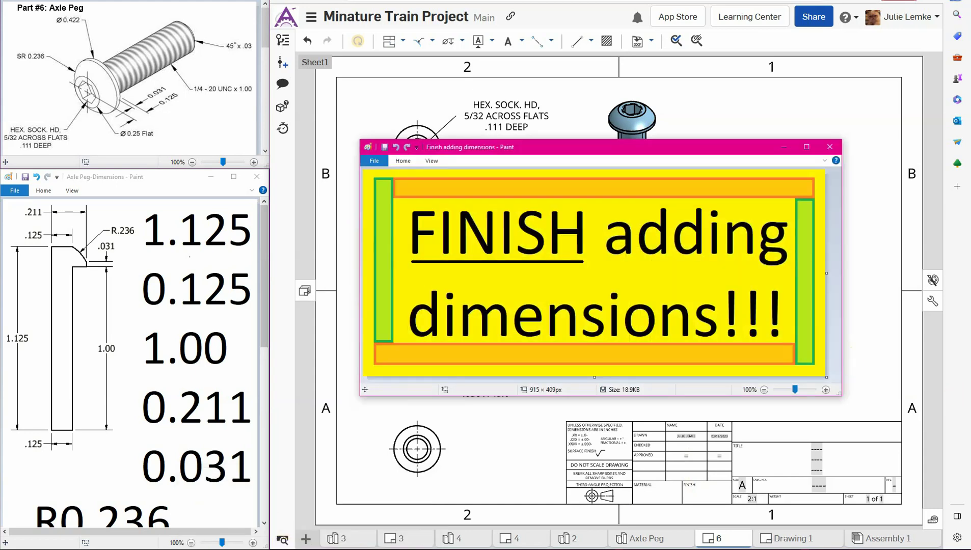